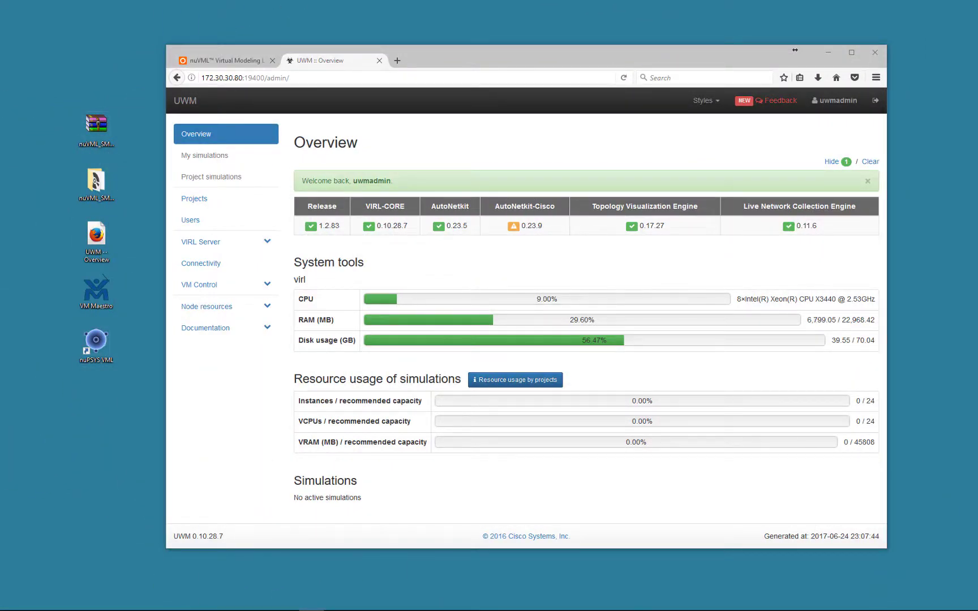
# Launch nuVML from its desktop shortcut.
pyautogui.doubleClick(96, 339)
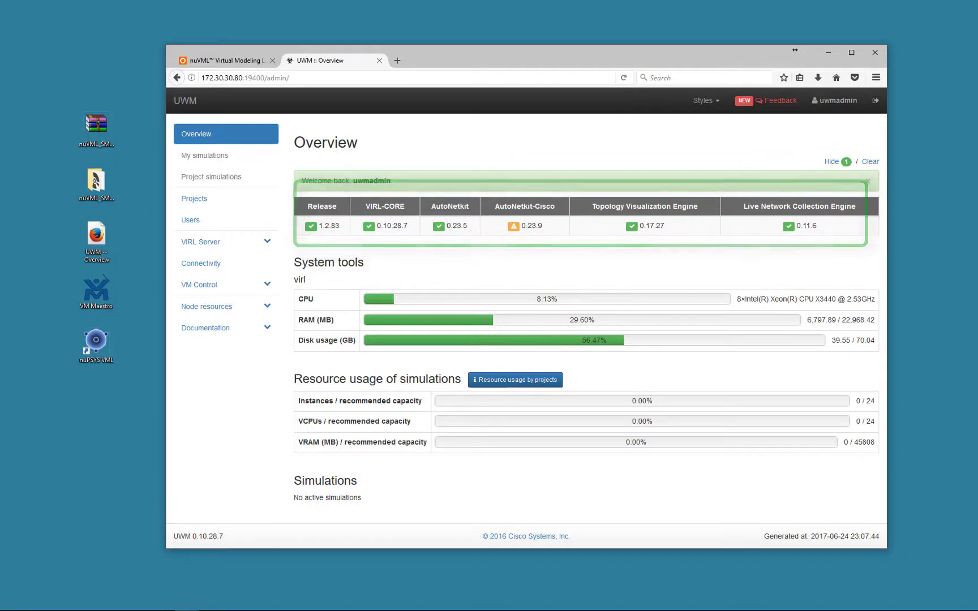
# Open the Topology_6_ndde.virl project from the Projects list.
pyautogui.moveTo(88, 606)
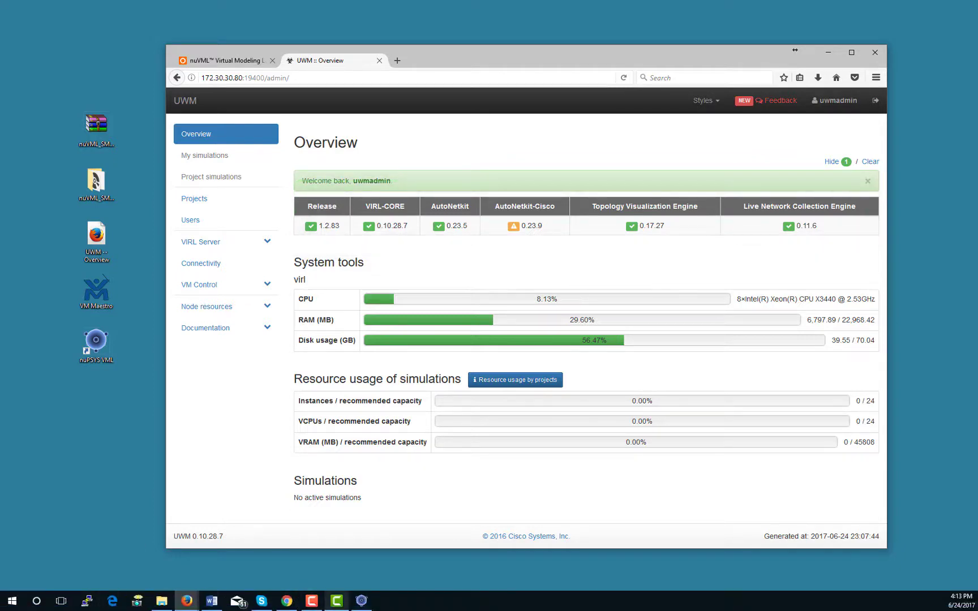
pyautogui.click(362, 600)
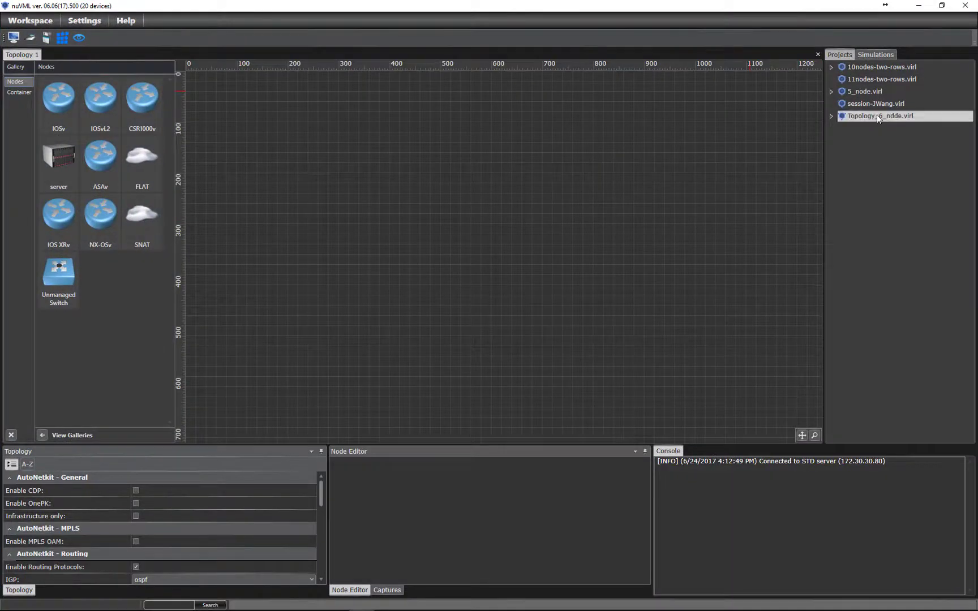
pyautogui.doubleClick(878, 116)
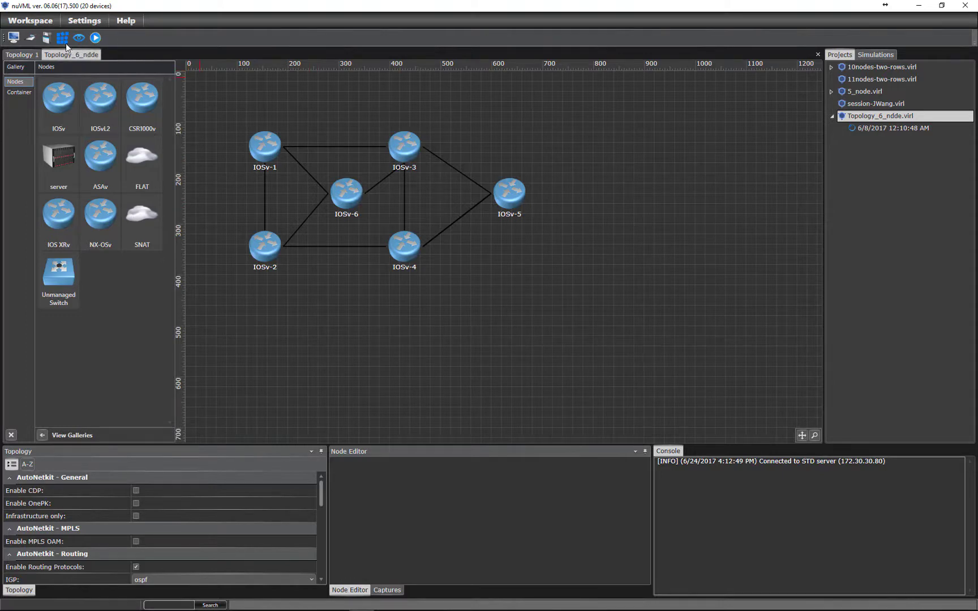
# Start simulating the six-router Topology_6_ndde.virl topology.
pyautogui.click(94, 38)
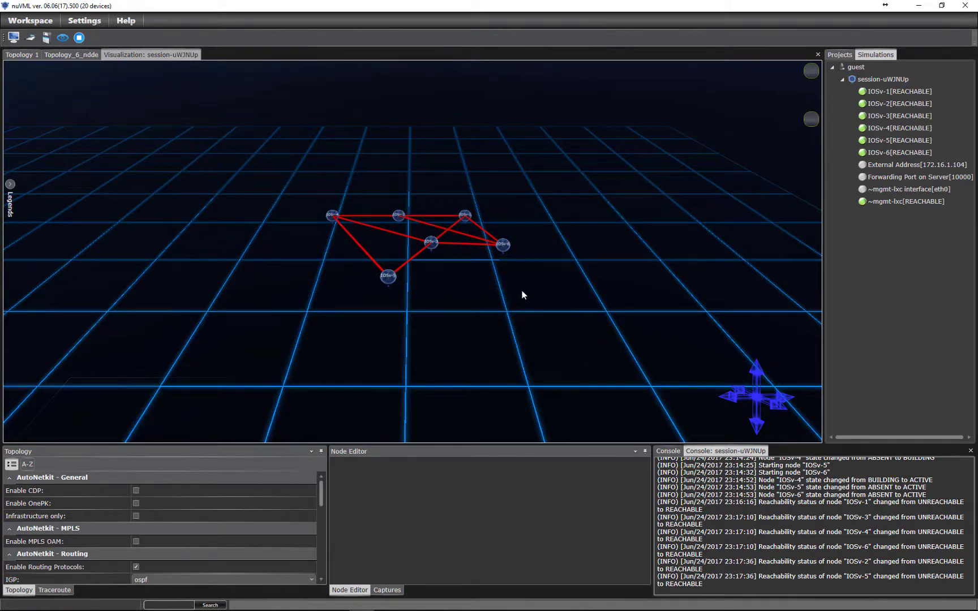
pyautogui.click(740, 390)
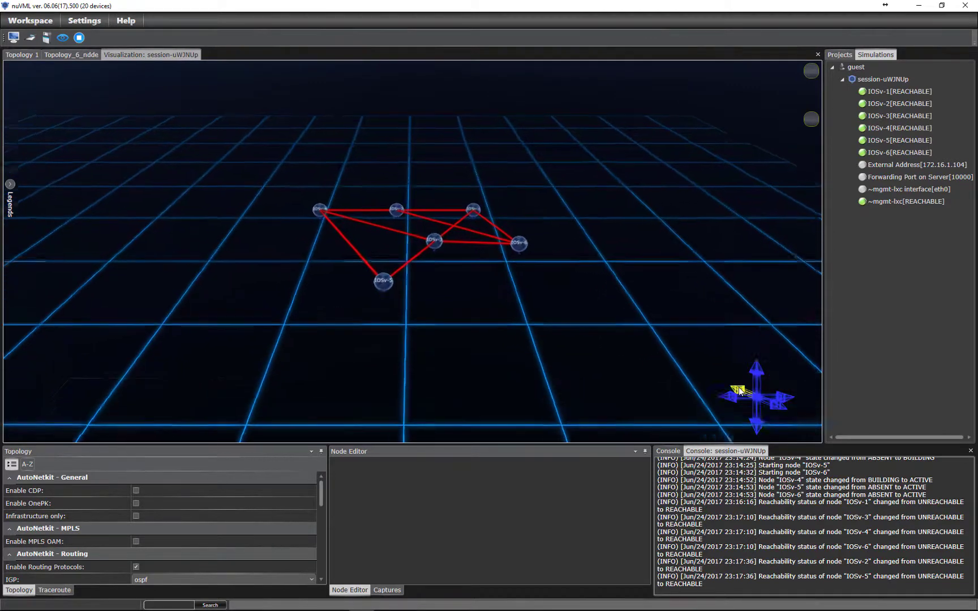
pyautogui.scroll(3, 669, 285)
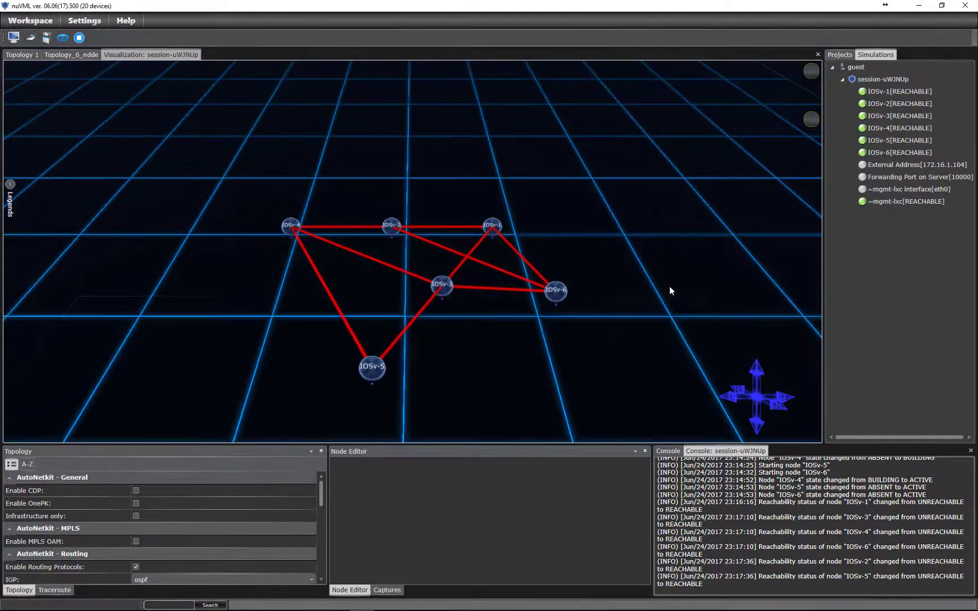
pyautogui.moveTo(671, 281)
pyautogui.mouseDown()
pyautogui.moveTo(690, 289)
pyautogui.moveTo(704, 280)
pyautogui.moveTo(684, 285)
pyautogui.mouseUp()
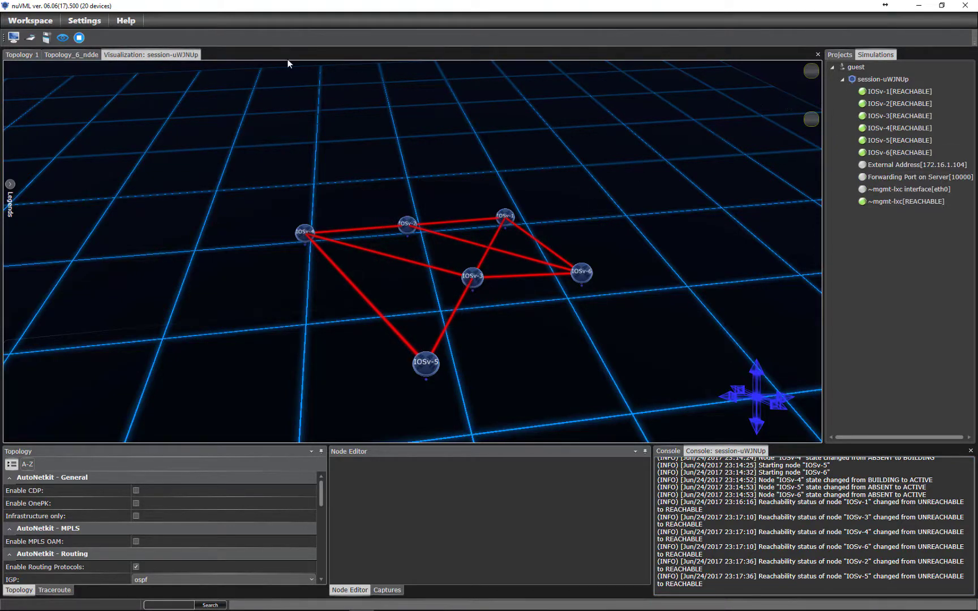
pyautogui.click(505, 216)
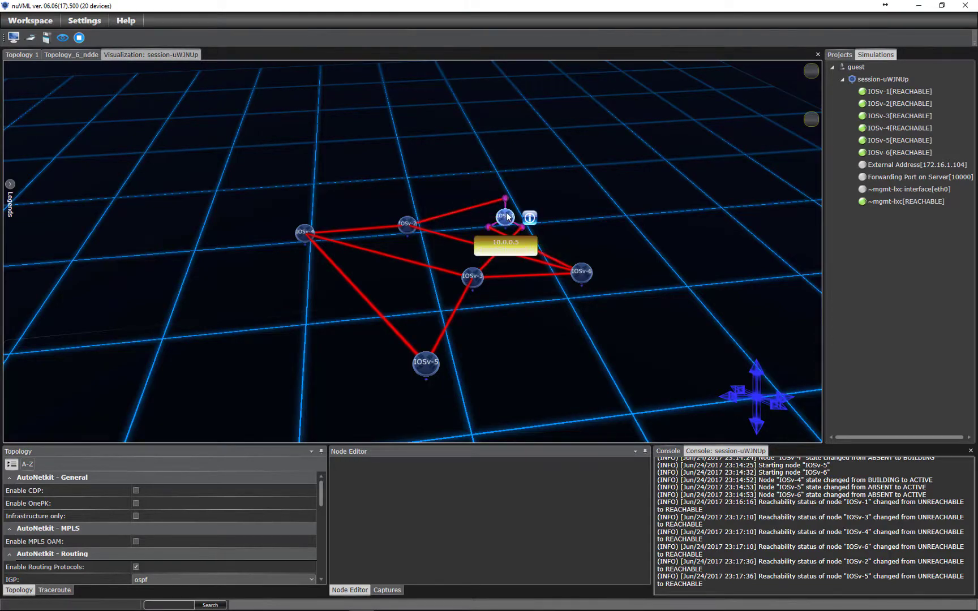
pyautogui.rightClick(505, 216)
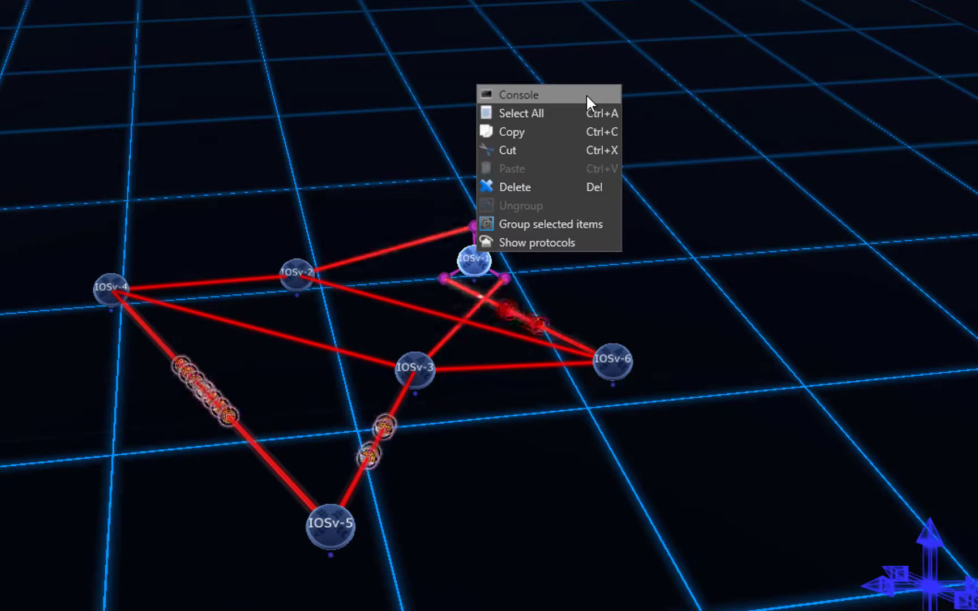
pyautogui.click(690, 246)
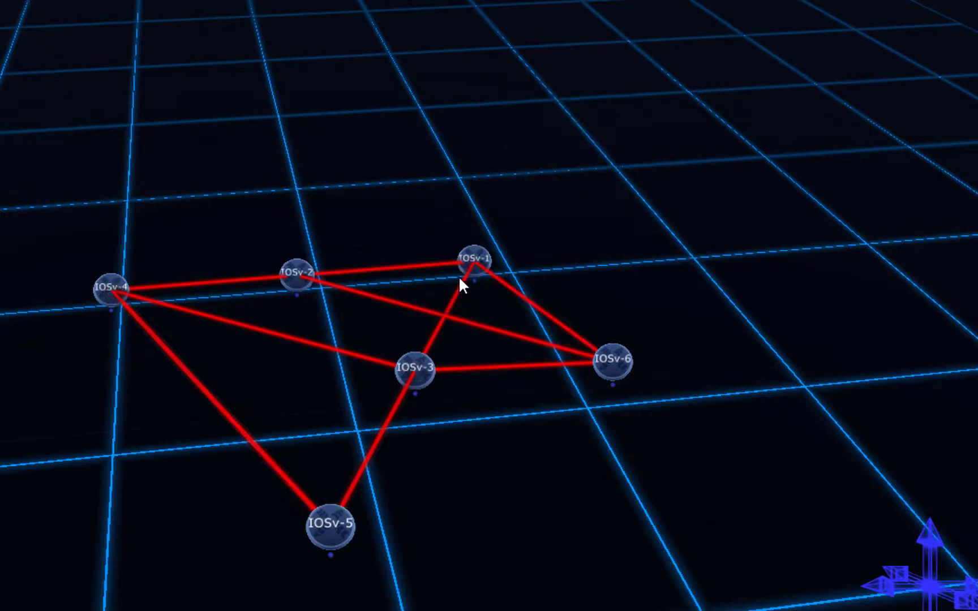
pyautogui.moveTo(492, 249)
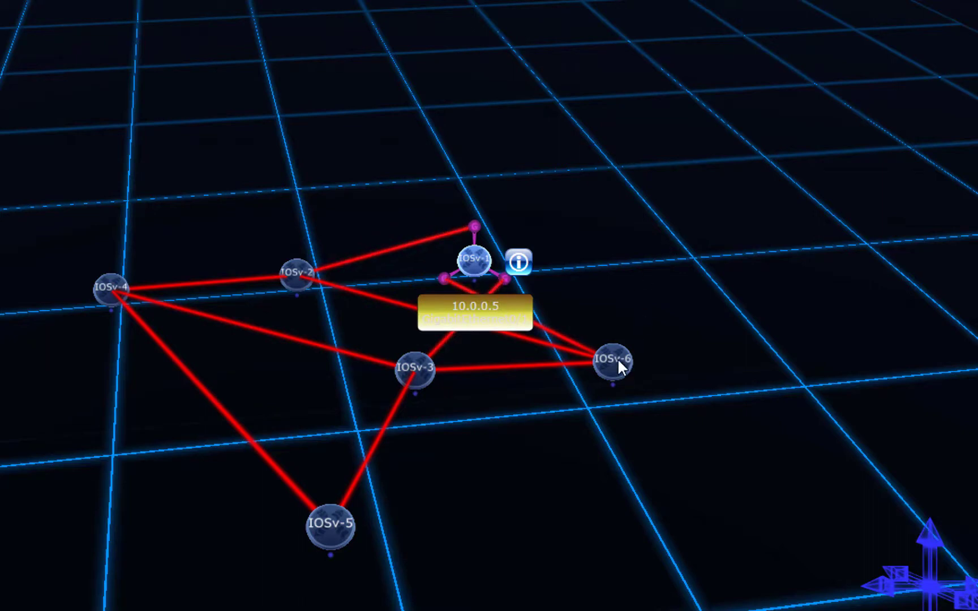
pyautogui.moveTo(620, 367)
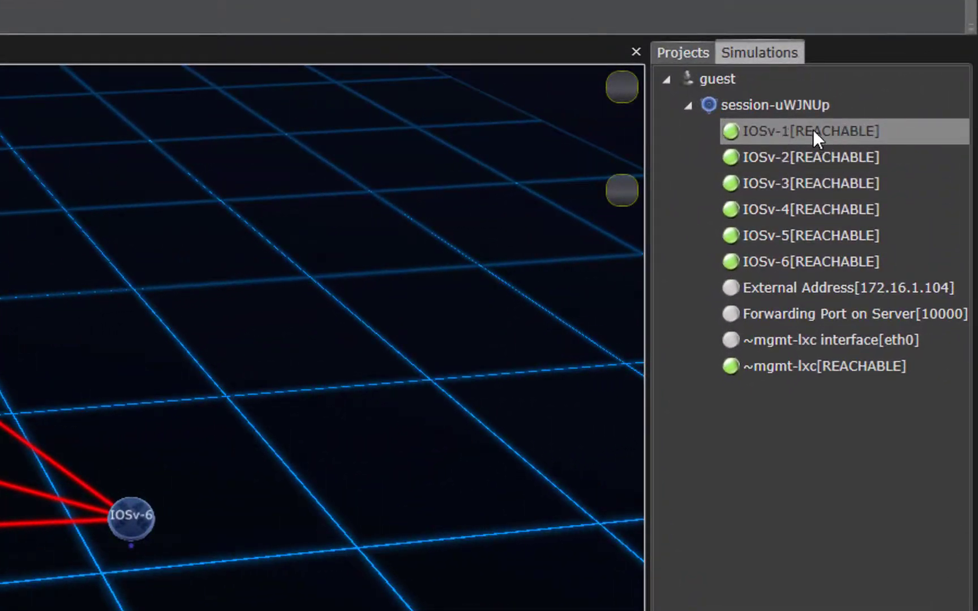
# Open a telnet console to IOSv-1 and move its PuTTY window right.
pyautogui.rightClick(767, 133)
pyautogui.moveTo(813, 142)
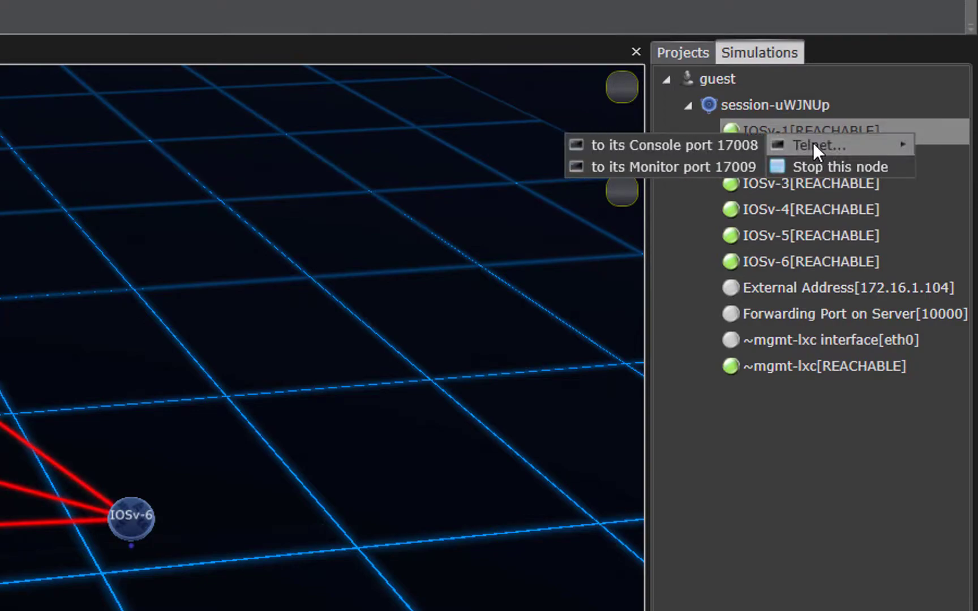
pyautogui.click(734, 146)
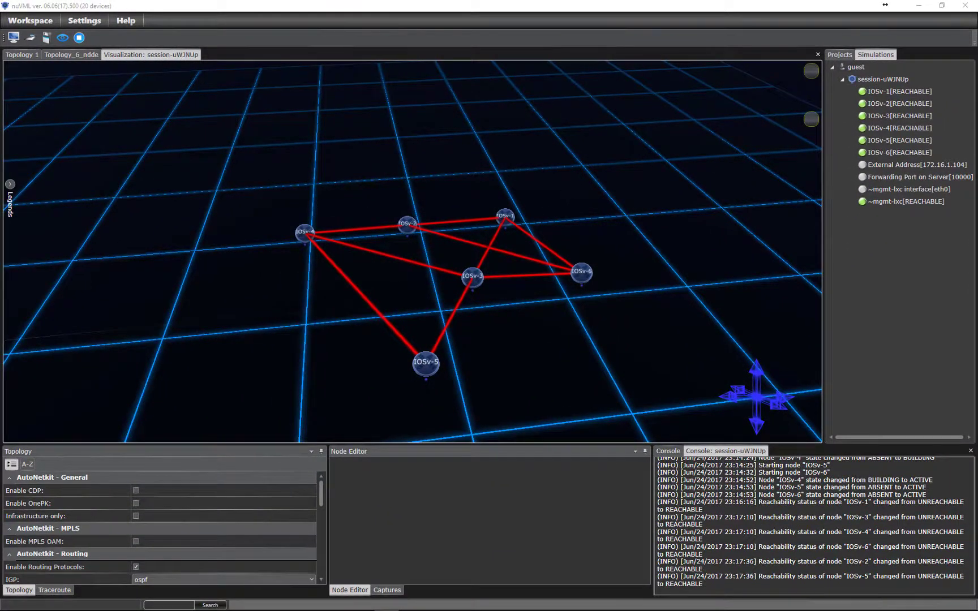
pyautogui.moveTo(305, 116); pyautogui.dragTo(793, 230)
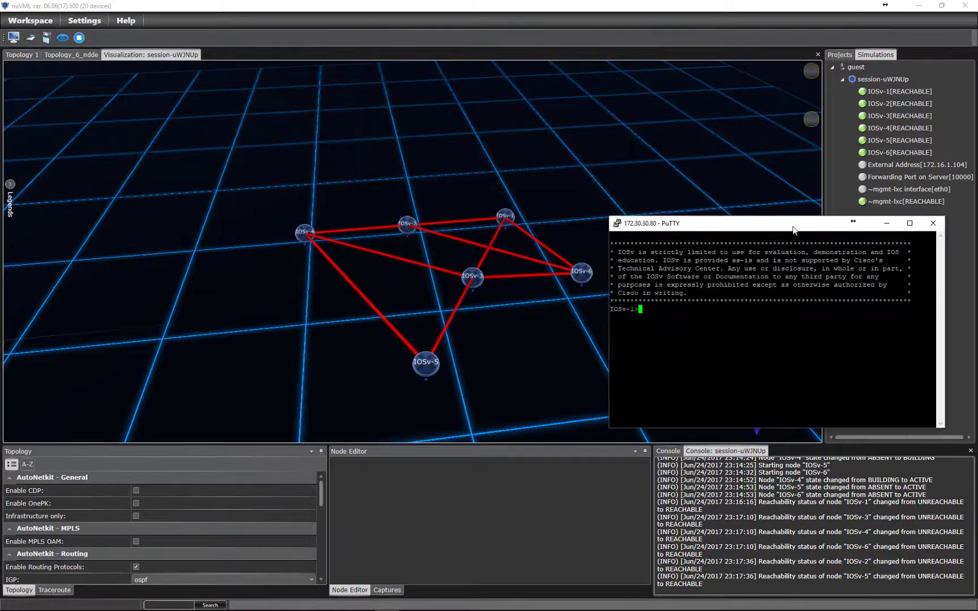
# Enter privileged mode on IOSv-1 with en and the enable password.
pyautogui.write('en')
pyautogui.press('Return')
pyautogui.write('cisco')
pyautogui.press('Return')
pyautogui.write('cisc')
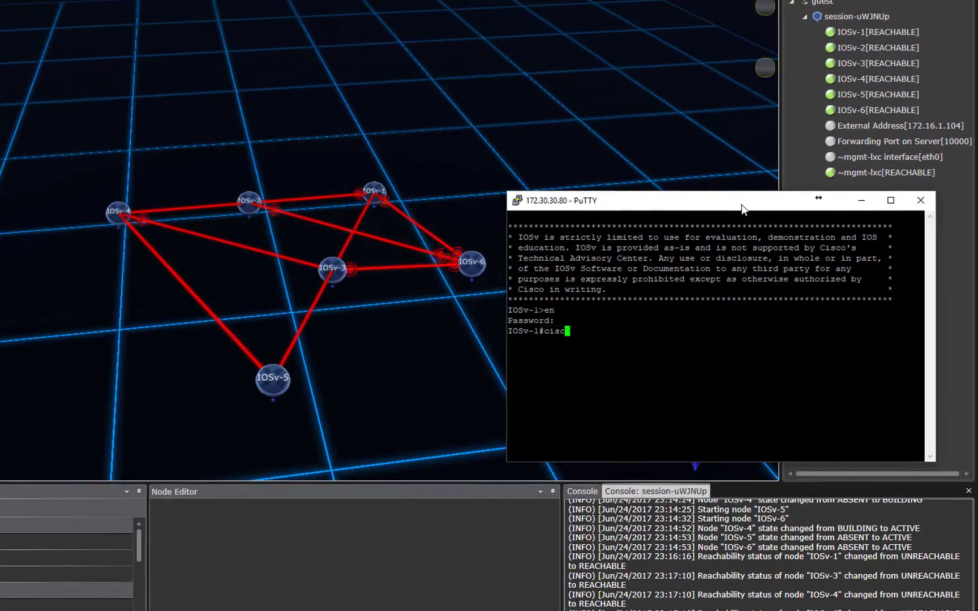
pyautogui.write('o')
pyautogui.press('Return')
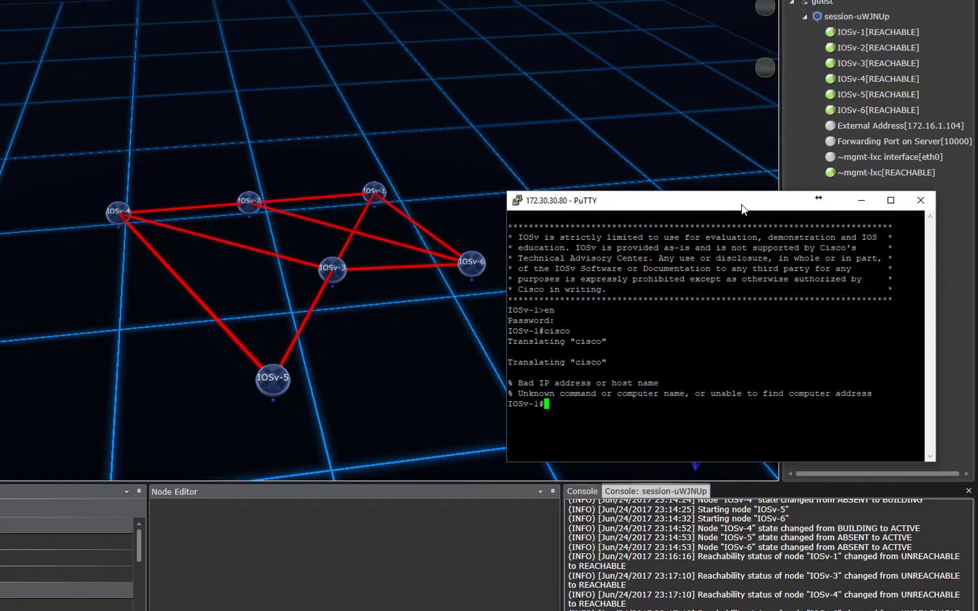
pyautogui.press('Return')
# Run sho ip int bri to list IOSv-1's interfaces, moving the terminal up.
pyautogui.write('sho ip int bri')
pyautogui.press('Return')
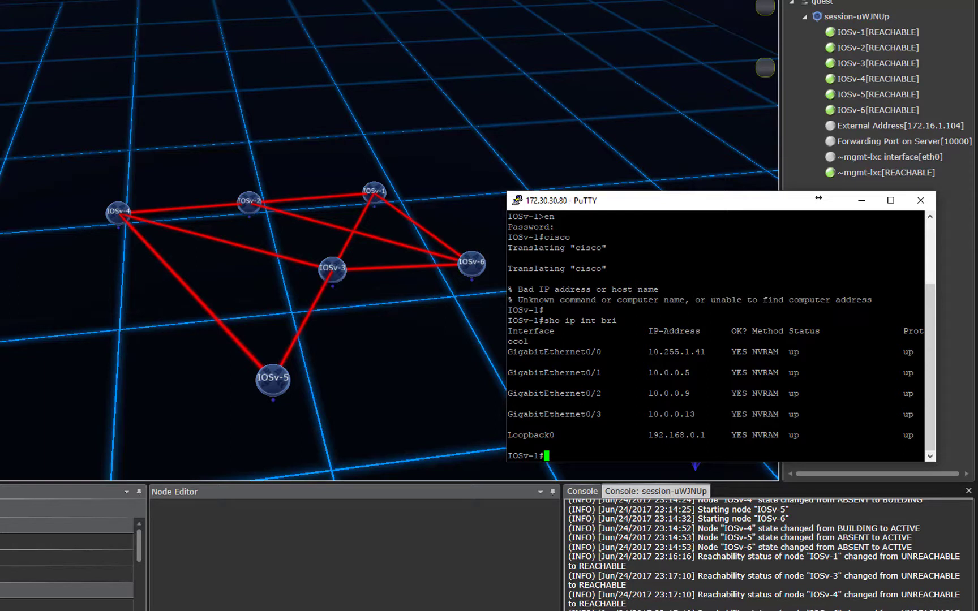
pyautogui.moveTo(641, 201); pyautogui.dragTo(652, 107)
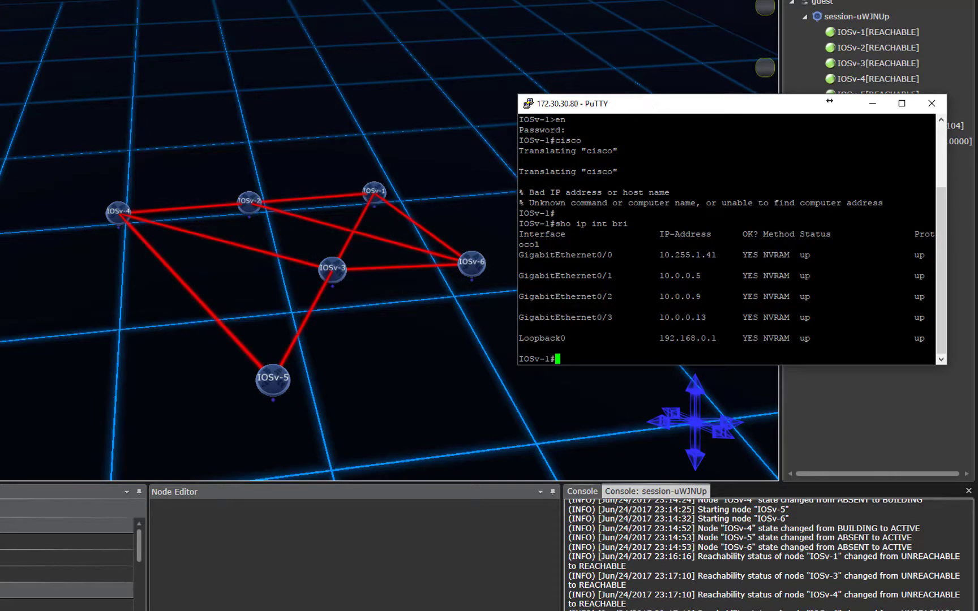
pyautogui.moveTo(617, 107); pyautogui.dragTo(628, 65)
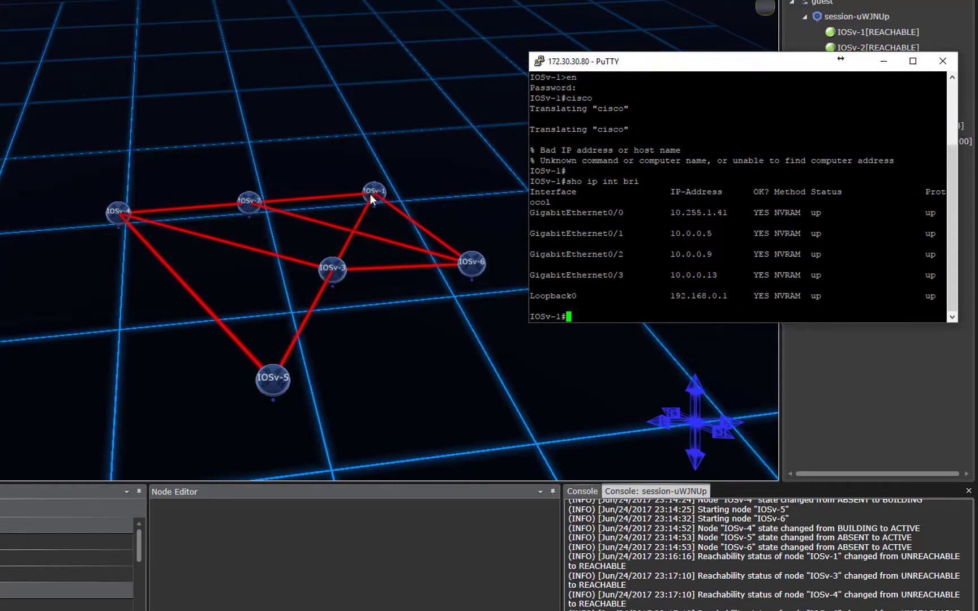
# Open a console to IOSv-5 and list its interfaces with sho ip int bri.
pyautogui.click(269, 387)
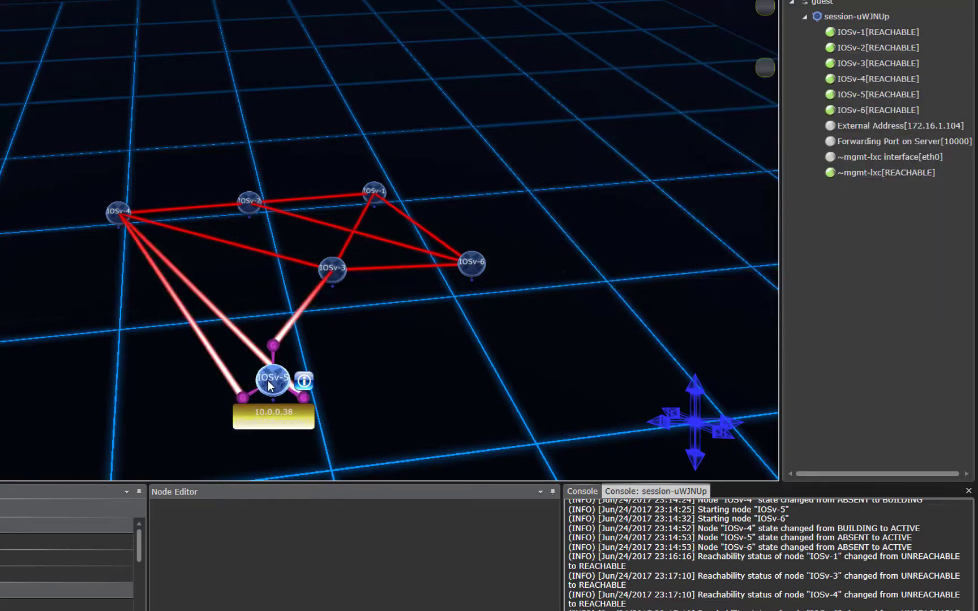
pyautogui.rightClick(268, 383)
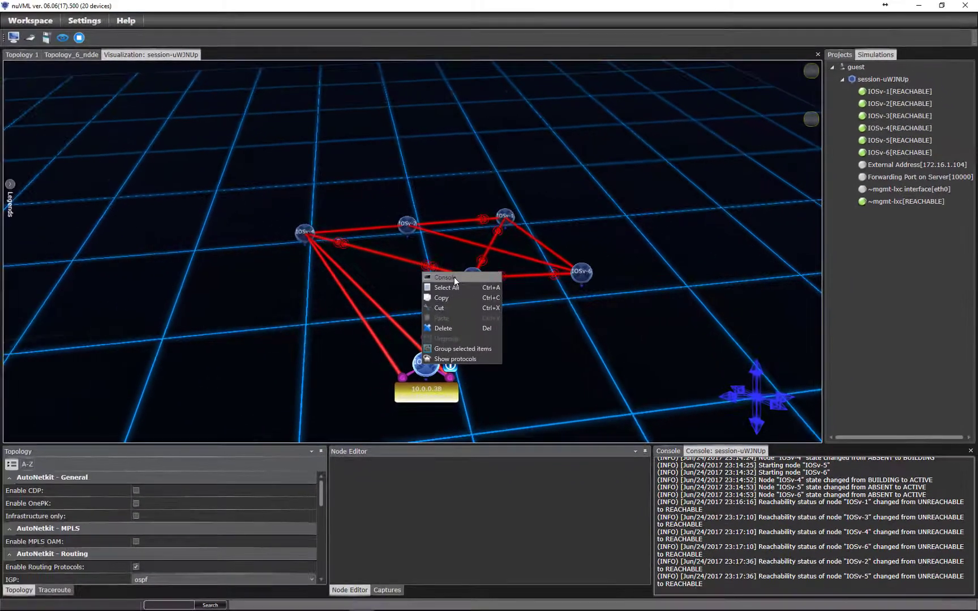
pyautogui.click(454, 276)
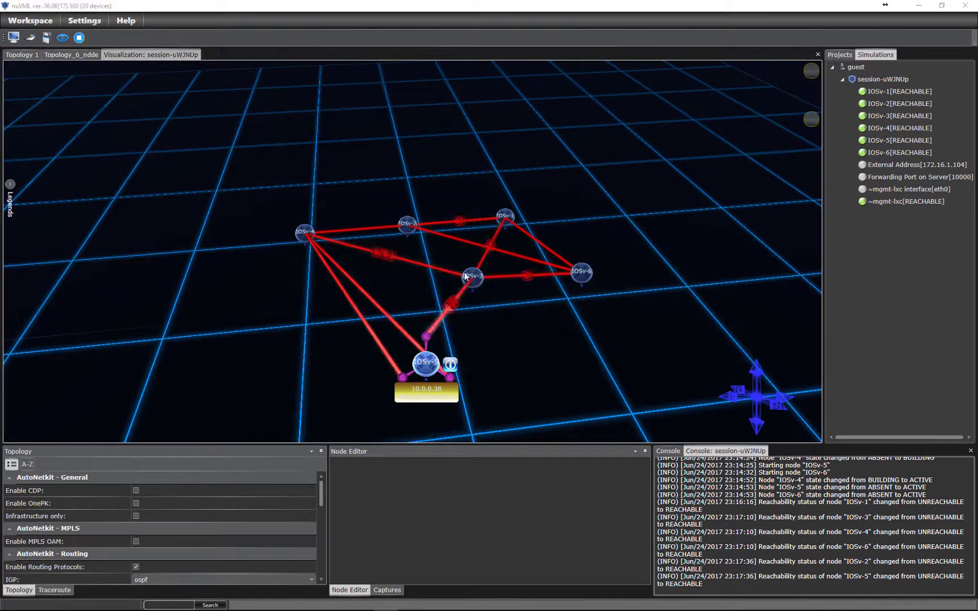
pyautogui.moveTo(136, 183); pyautogui.dragTo(144, 266)
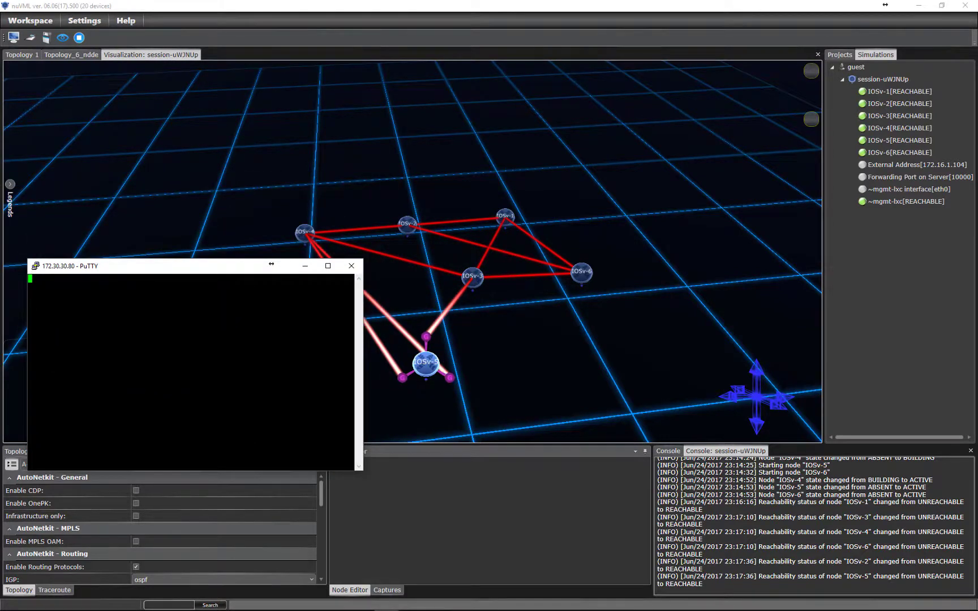
pyautogui.press('Return')
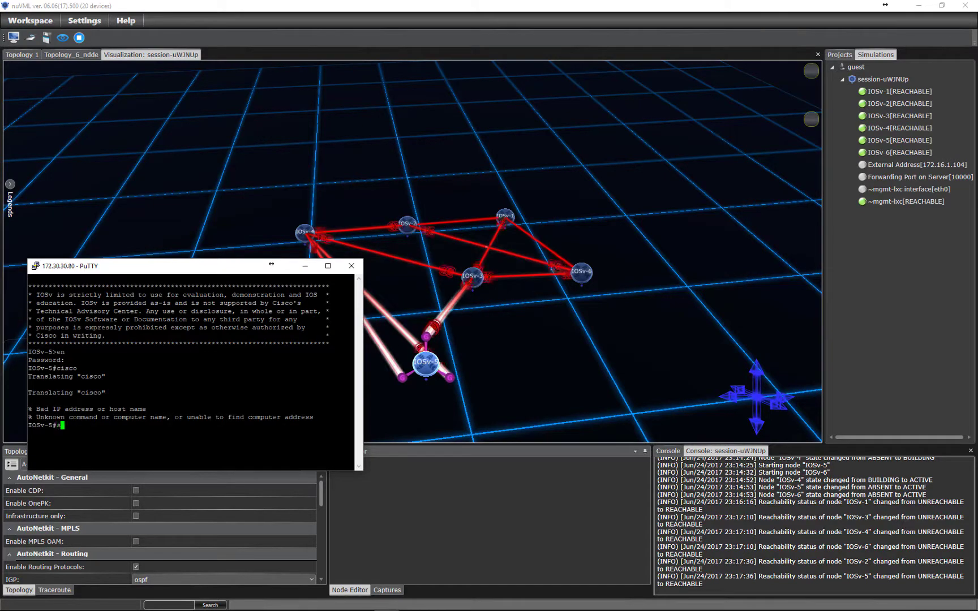
pyautogui.write('sho ip int bri')
pyautogui.press('Return')
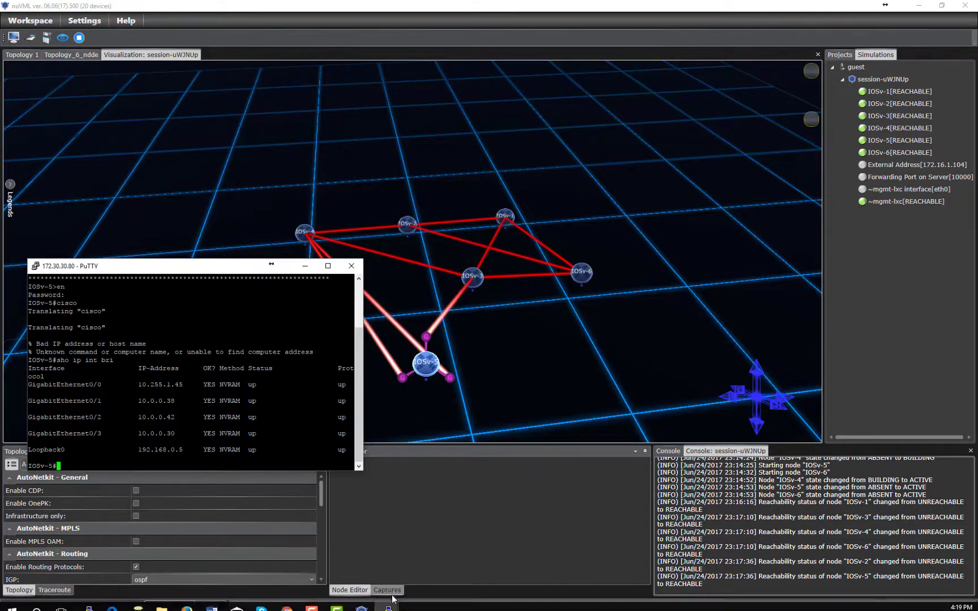
# Arrange the IOSv-5 terminal top-left and the IOSv-1 terminal active beside it.
pyautogui.moveTo(386, 602)
pyautogui.click(355, 555)
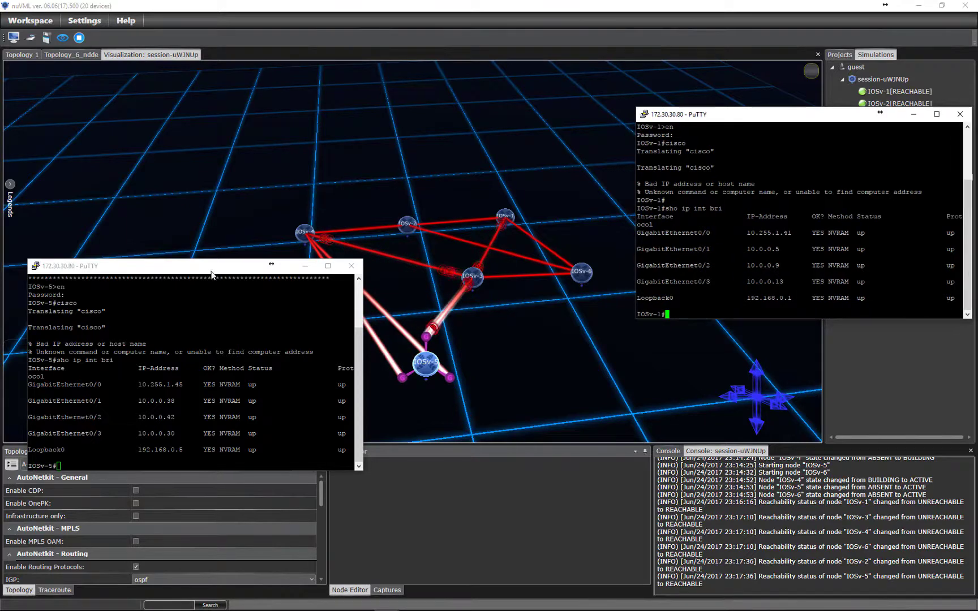
pyautogui.moveTo(211, 269); pyautogui.dragTo(220, 30)
pyautogui.click(736, 106)
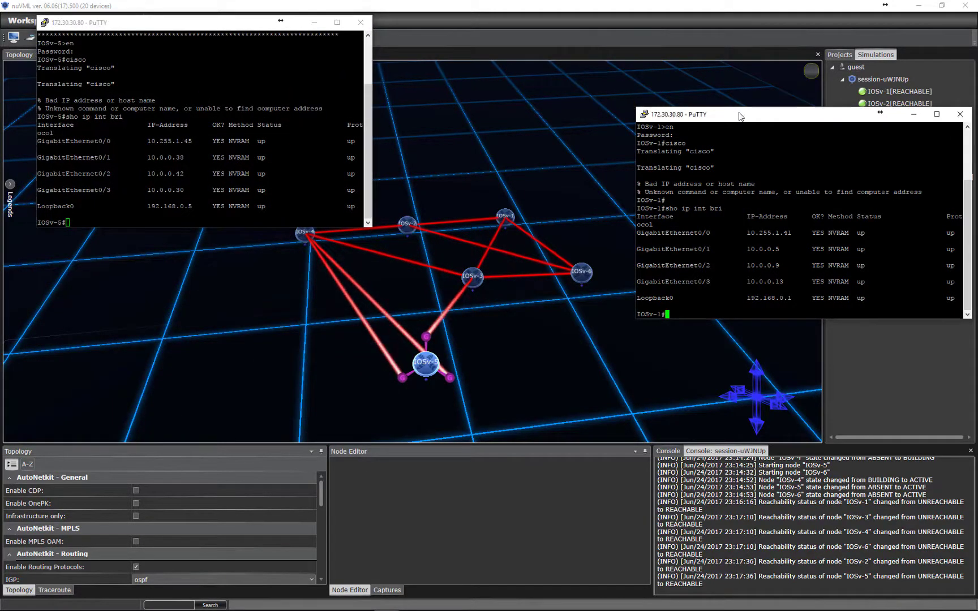
pyautogui.moveTo(737, 106); pyautogui.dragTo(726, 98)
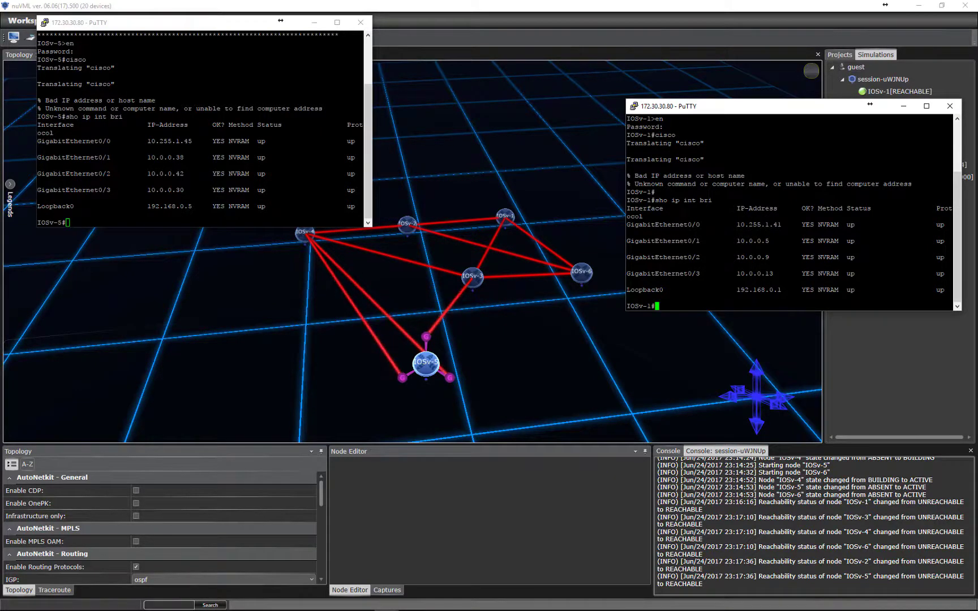
# Ping 192.168.0.5 500 times from IOSv-1 with 'ping 192.168.0.5 rep 500'.
pyautogui.press('Return')
pyautogui.press('Return')
pyautogui.write('ping ')
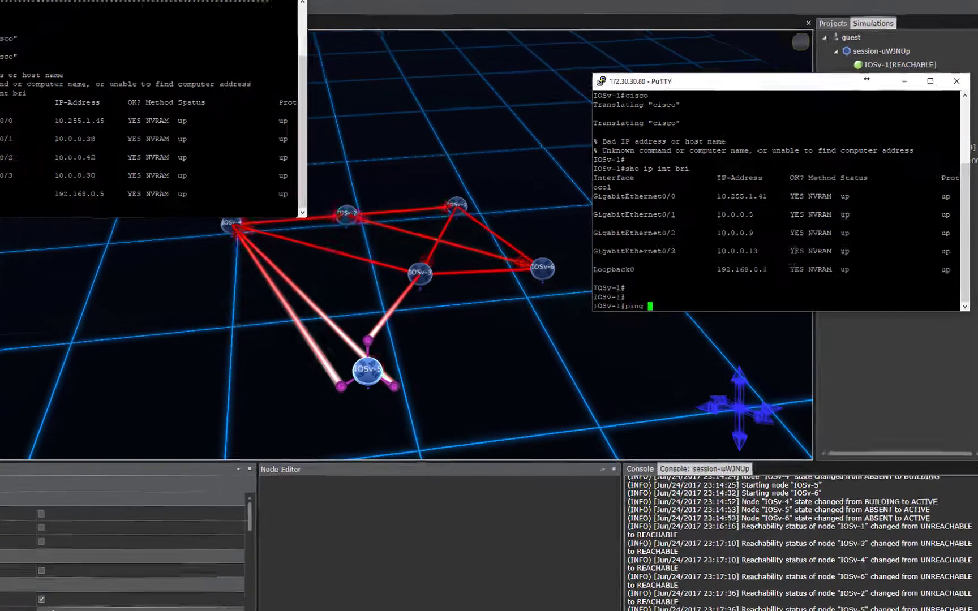
pyautogui.write('192.168.0')
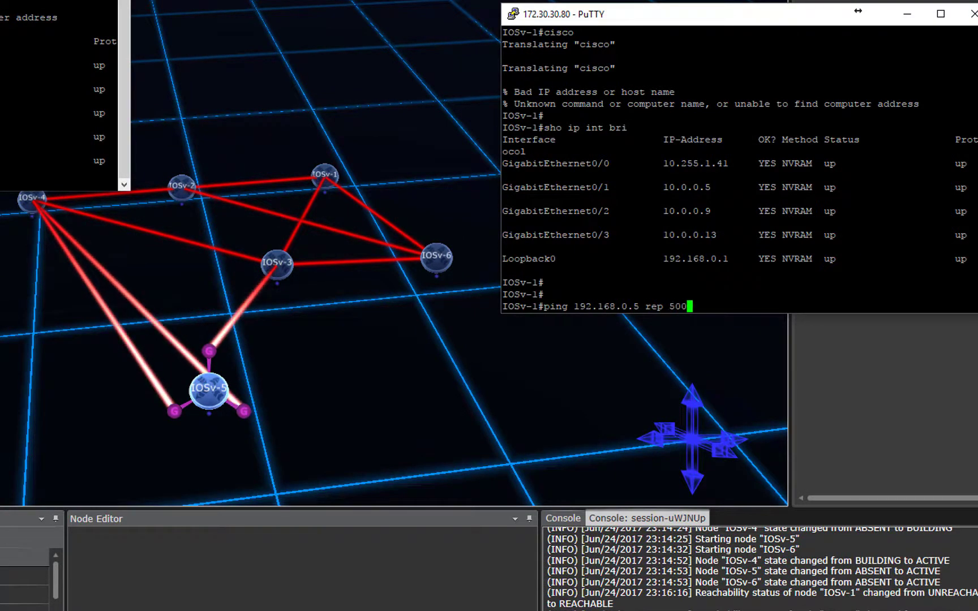
pyautogui.write('.5 rep 500')
pyautogui.press('Return')
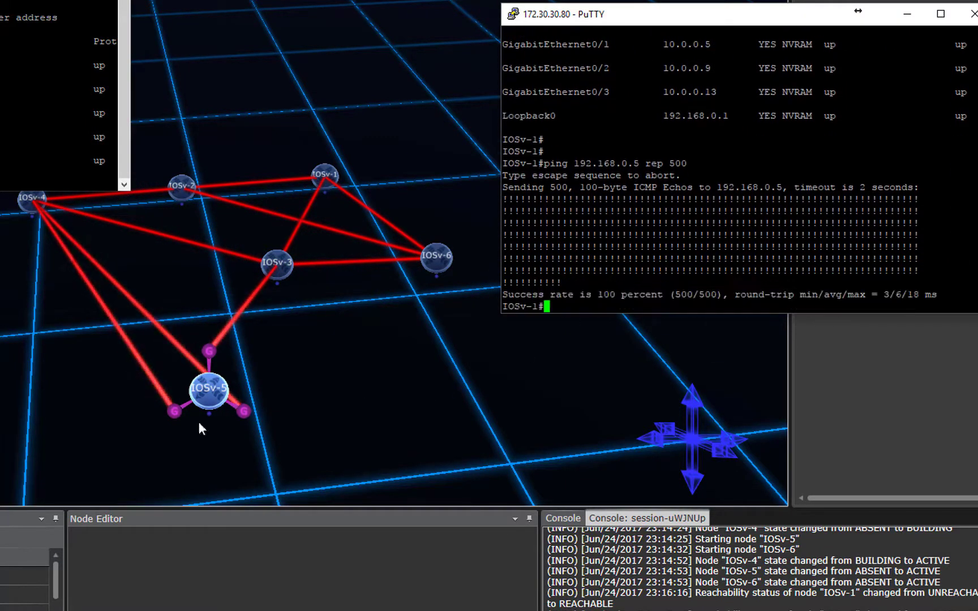
# Rerun the 500-echo ping to 192.168.0.5 twice from the IOSv-1 terminal.
pyautogui.click(223, 398)
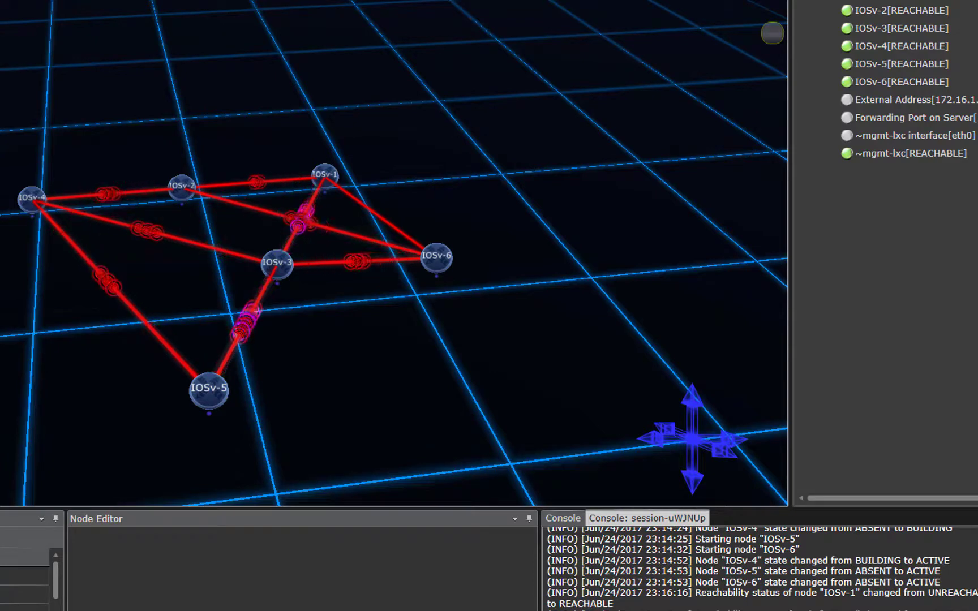
pyautogui.click(116, 610)
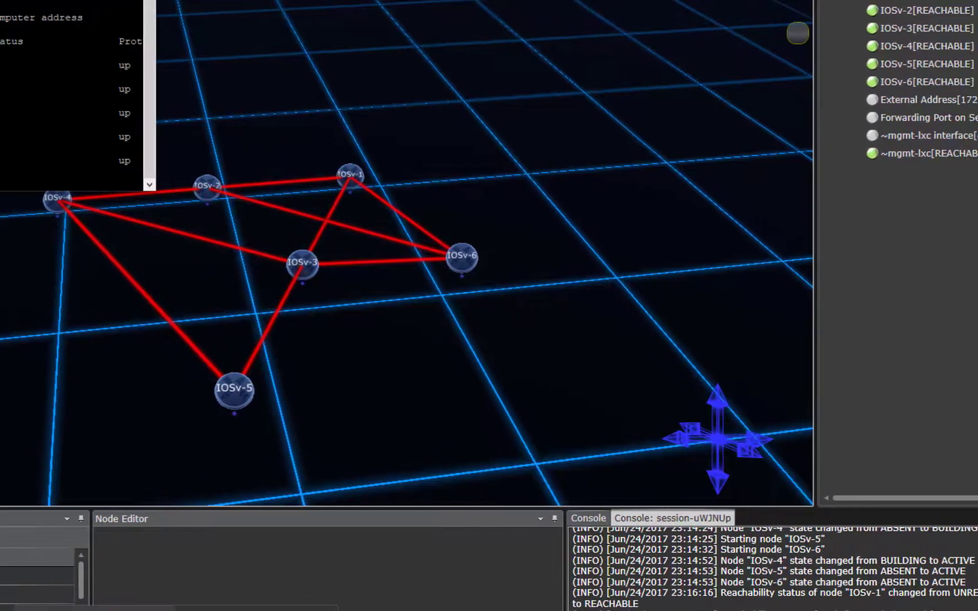
pyautogui.click(119, 610)
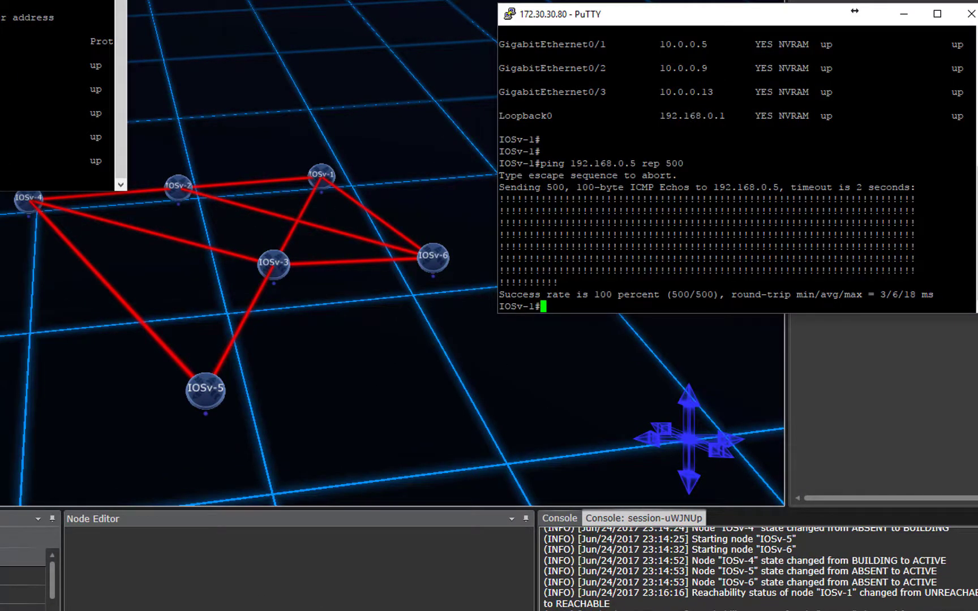
pyautogui.press('Up')
pyautogui.press('Return')
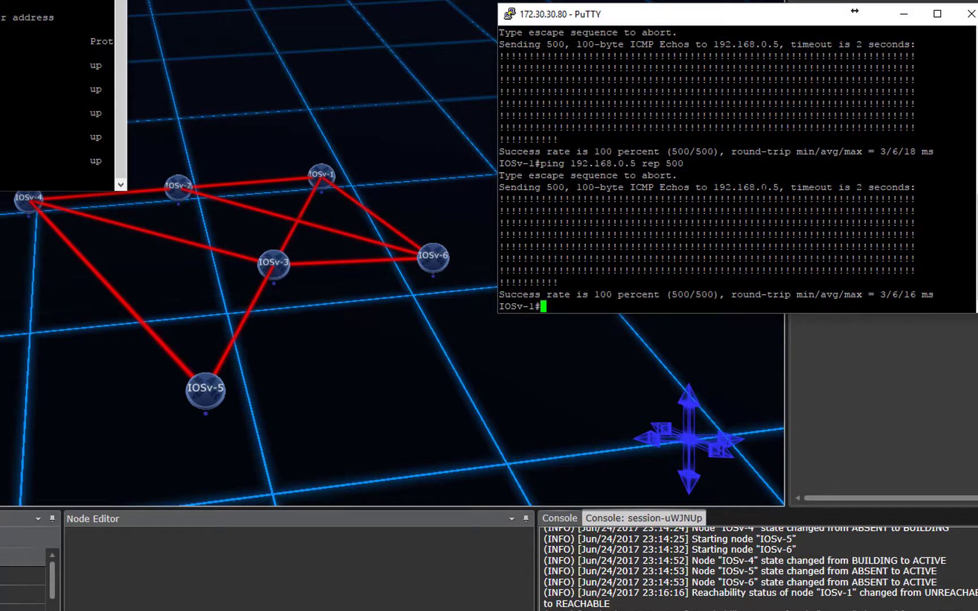
pyautogui.press('Up')
pyautogui.press('Return')
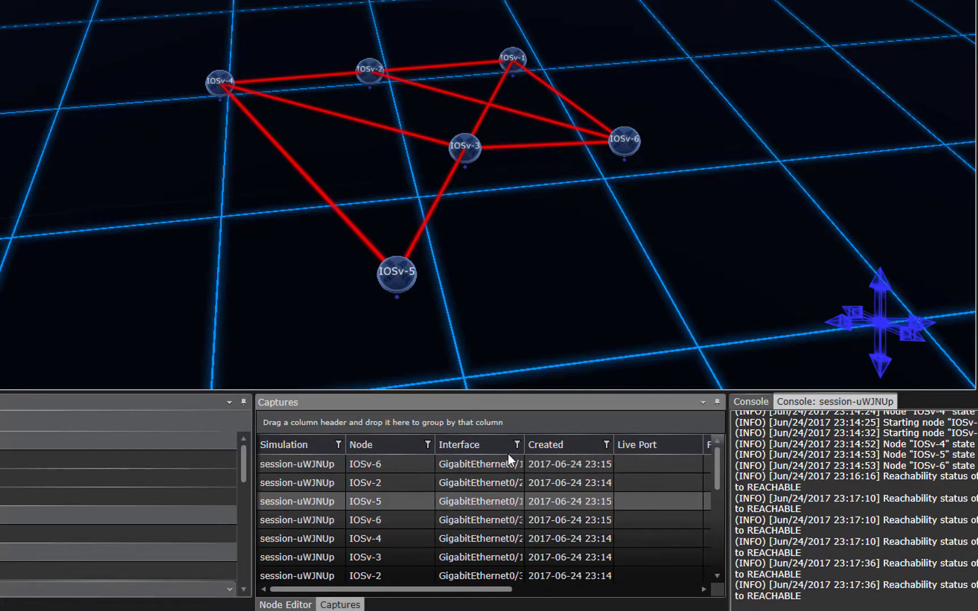
# Widen the Interface column and view traffic of the IOSv-5 GigabitEthernet0/1 capture.
pyautogui.moveTo(525, 445); pyautogui.dragTo(548, 448)
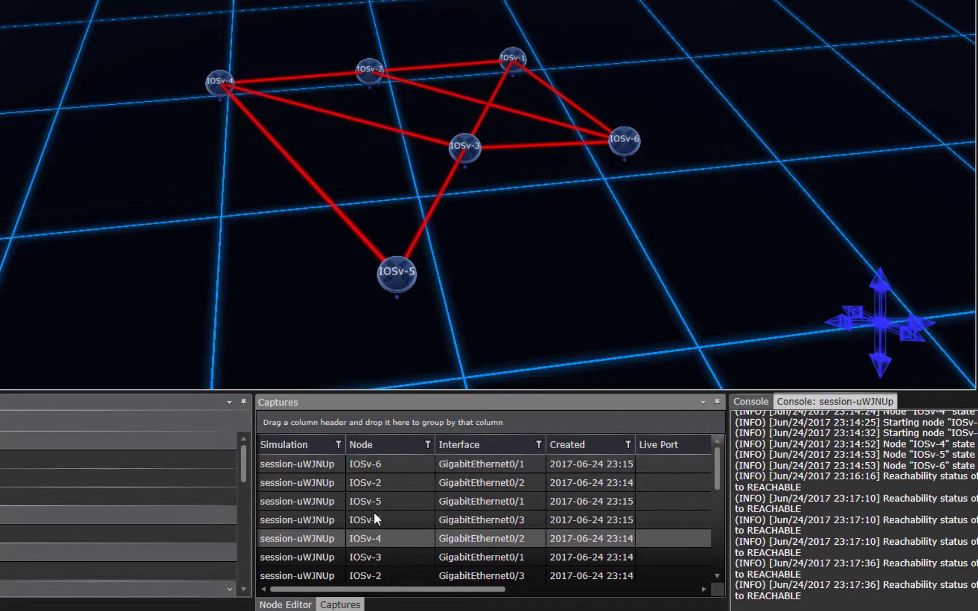
pyautogui.click(374, 501)
pyautogui.rightClick(343, 501)
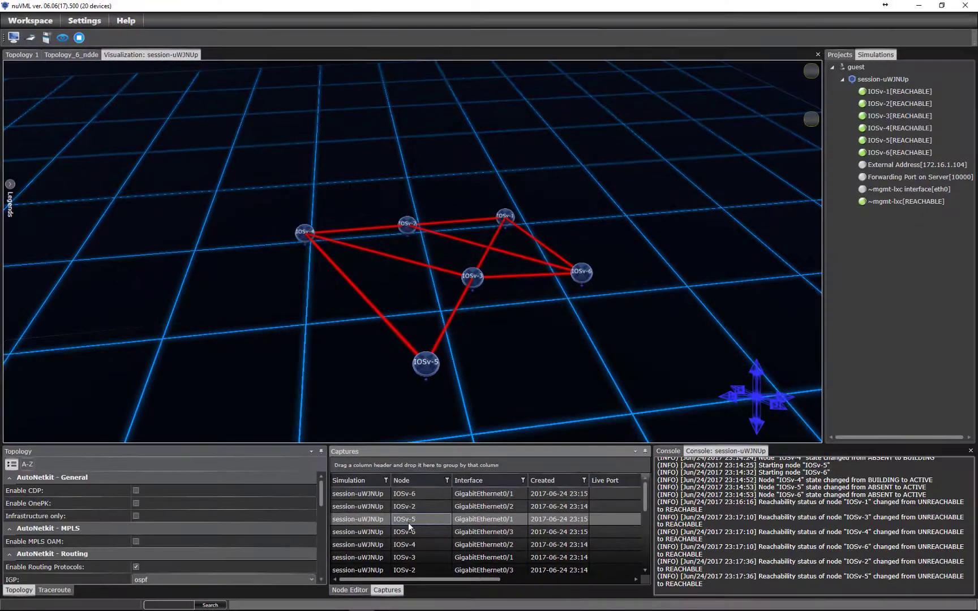
pyautogui.click(371, 507)
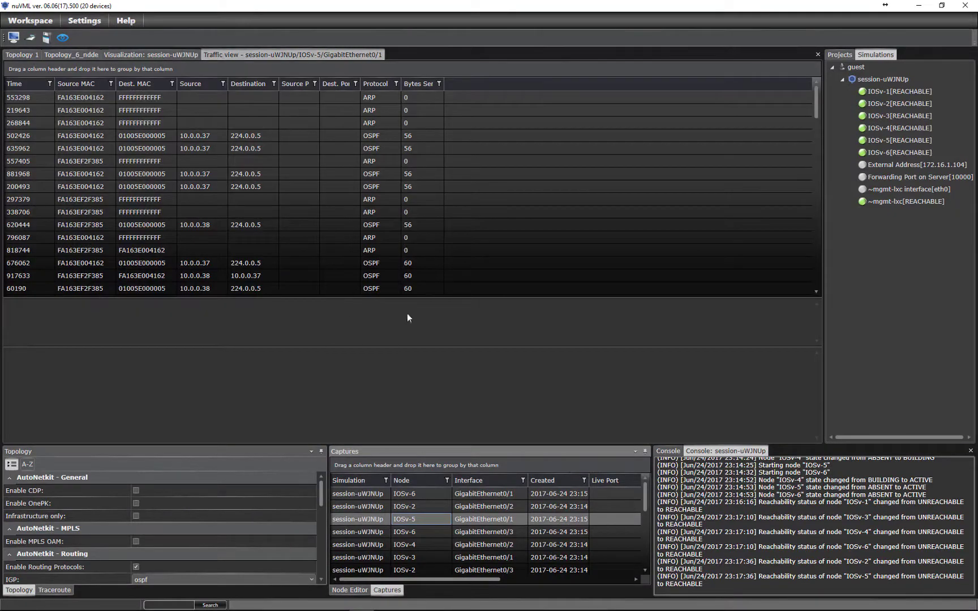
# Show OSPF packet 844372's decoded details and hex dump in the IOSv-5 capture.
pyautogui.moveTo(815, 99); pyautogui.dragTo(821, 156)
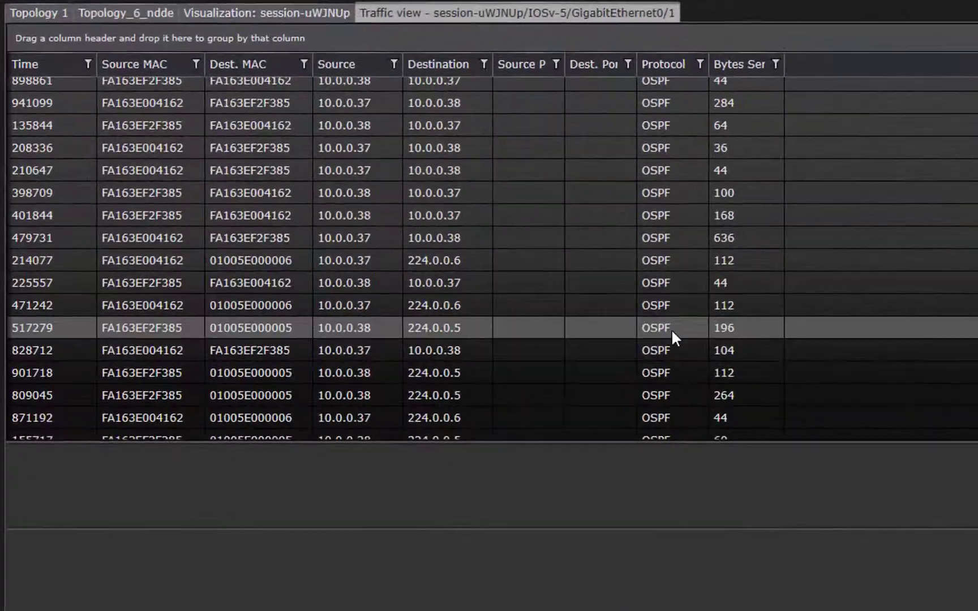
pyautogui.scroll(-5, 566, 334)
pyautogui.click(442, 339)
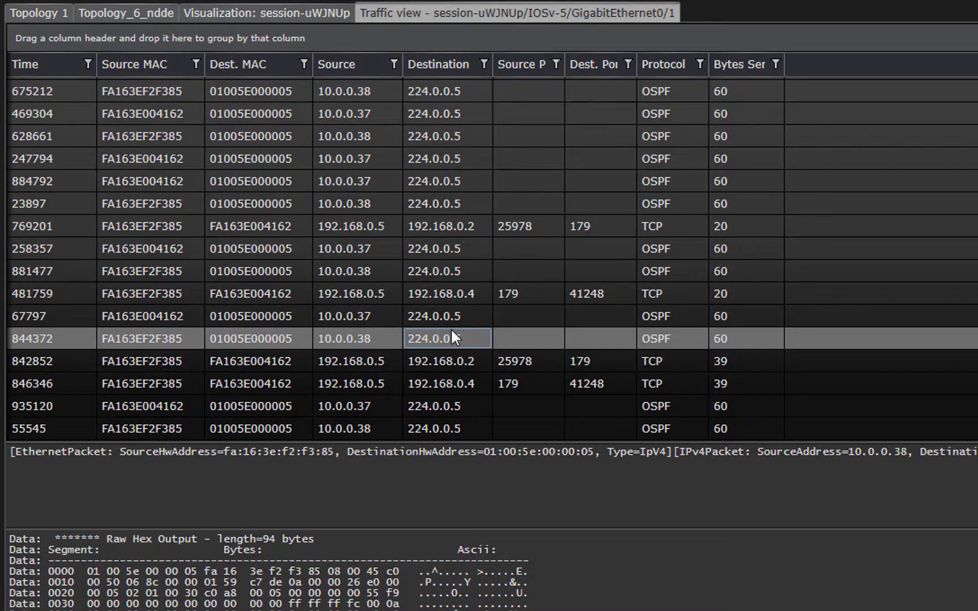
pyautogui.scroll(1, 598, 292)
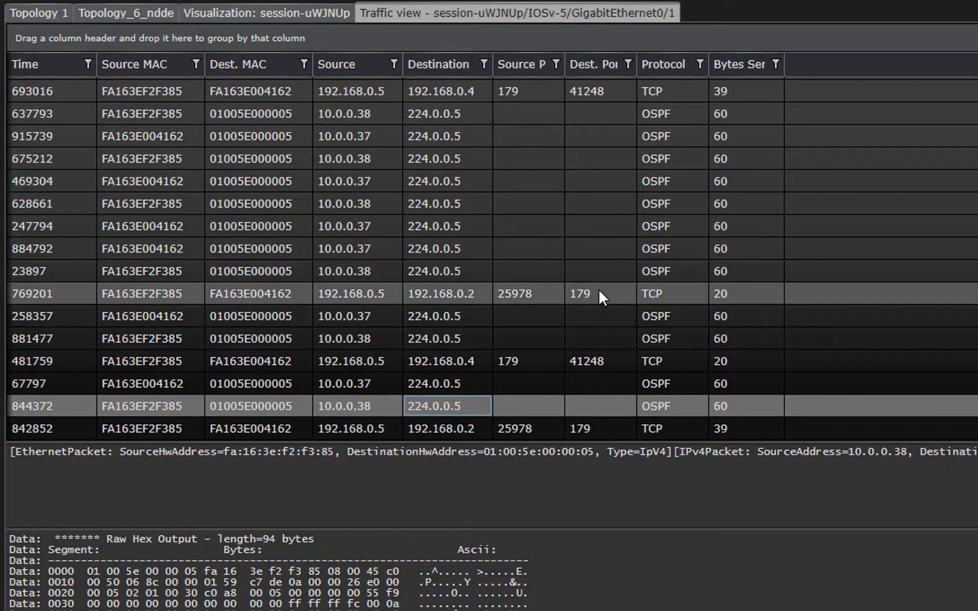
pyautogui.scroll(-1, 599, 288)
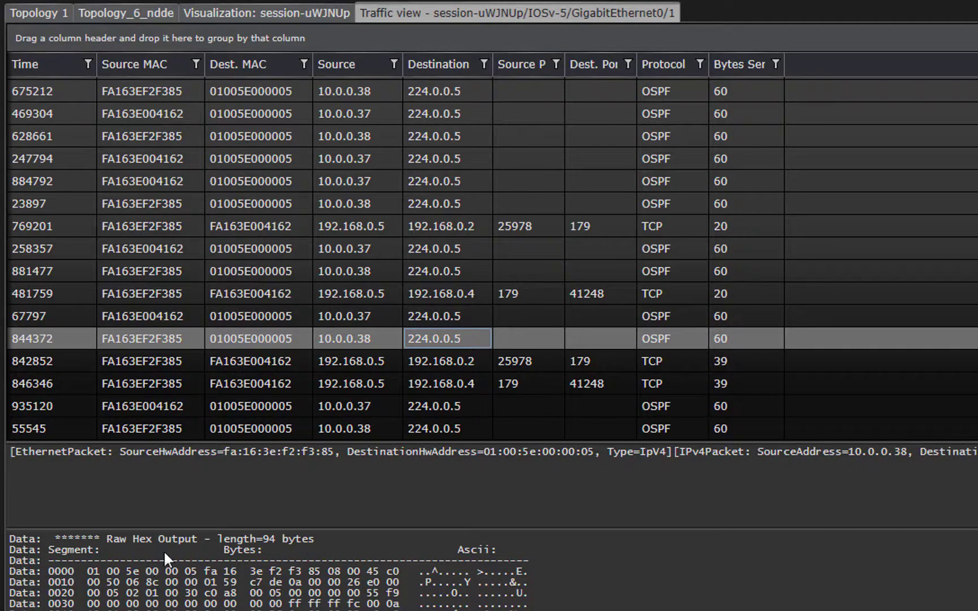
# Inspect TCP packets 846346 and 769201 and OSPF packets 935120, 881477, 23897.
pyautogui.click(272, 376)
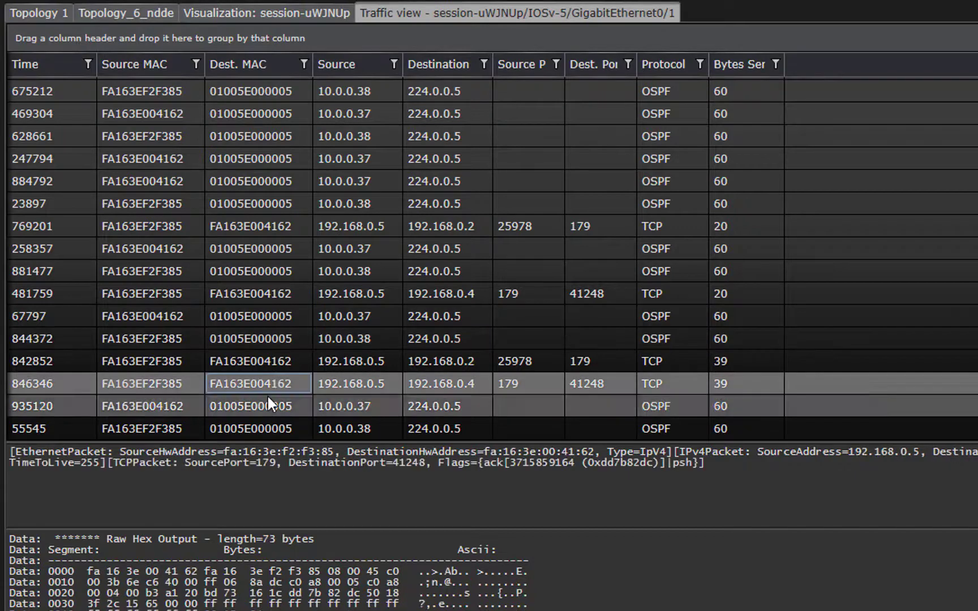
pyautogui.click(268, 396)
pyautogui.click(287, 266)
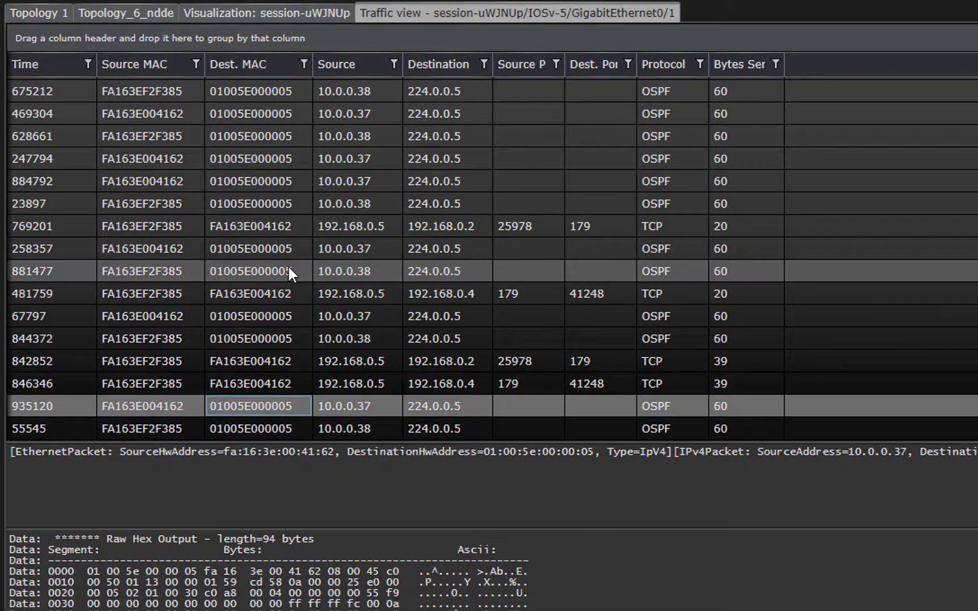
pyautogui.click(297, 224)
pyautogui.click(298, 202)
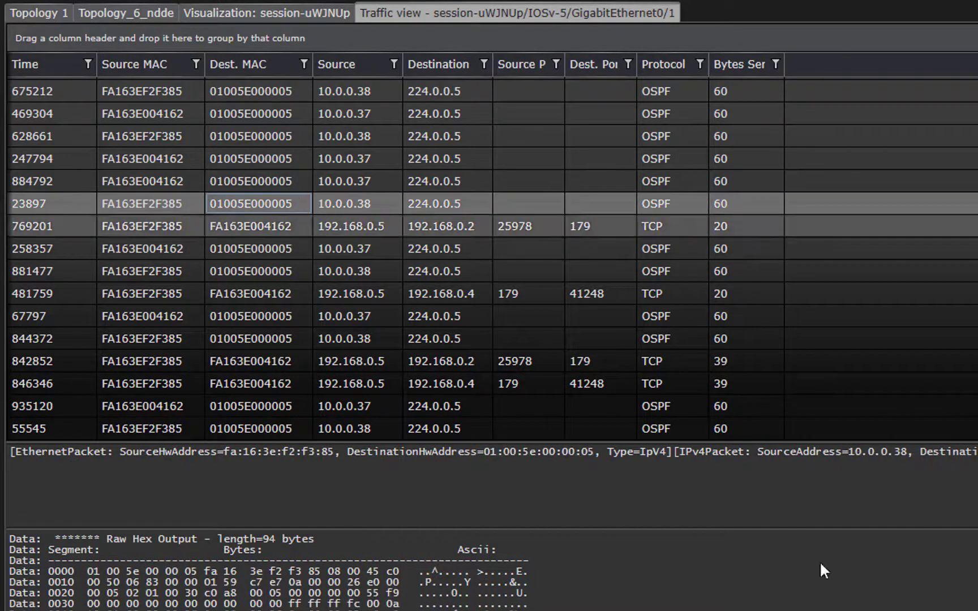
pyautogui.hotkey('alt', 'Tab')
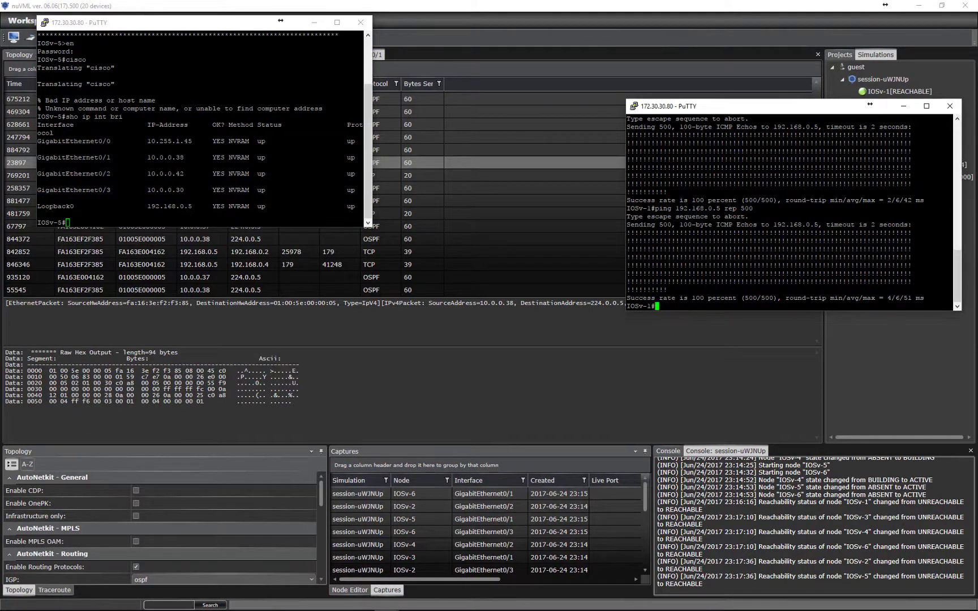
# Ping 10.0.0.38 1000 times from IOSv-1, then show nuVML's 3-D visualization.
pyautogui.press('Return')
pyautogui.press('Return')
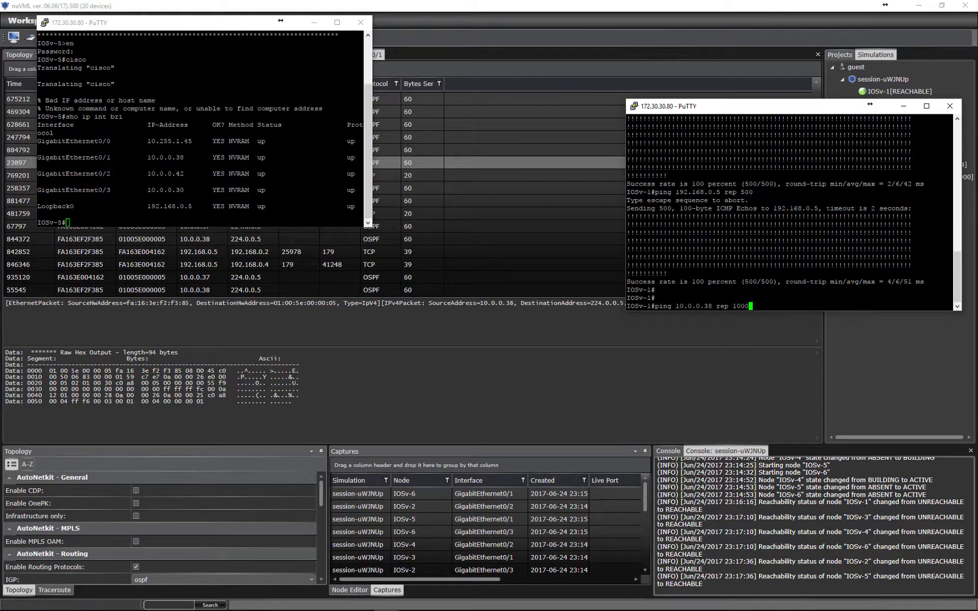
pyautogui.press('Return')
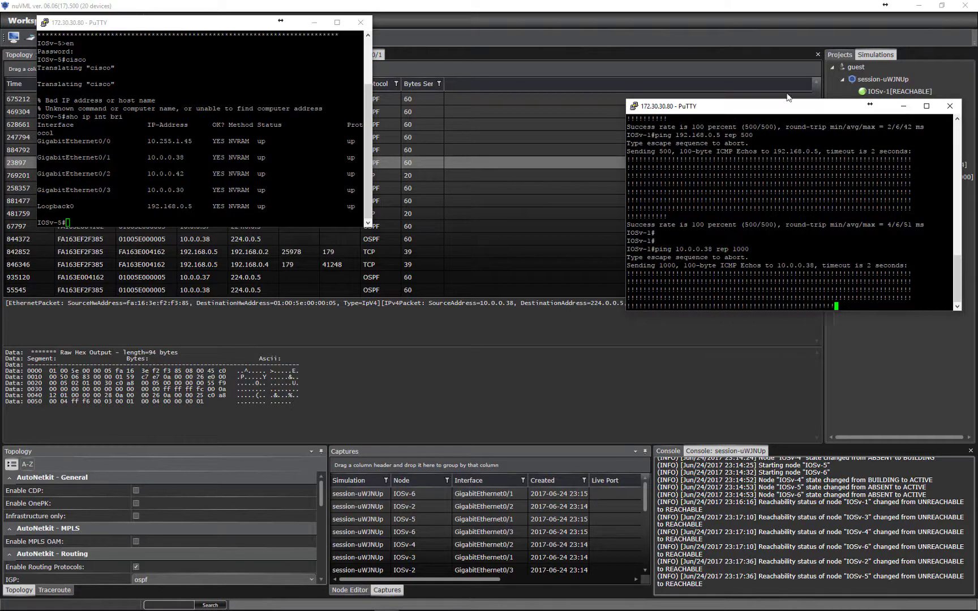
pyautogui.moveTo(640, 106); pyautogui.dragTo(633, 98)
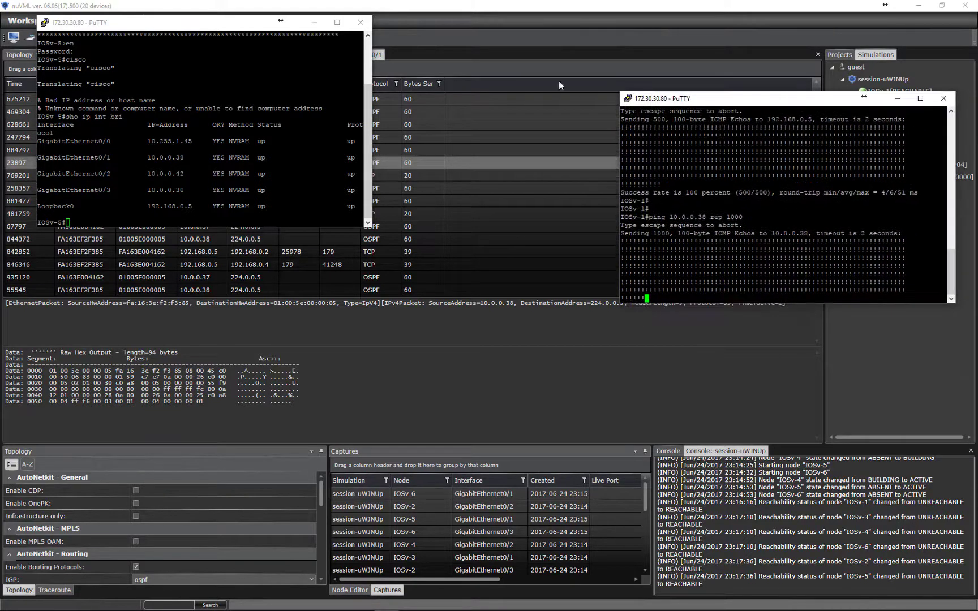
pyautogui.click(559, 85)
pyautogui.click(157, 52)
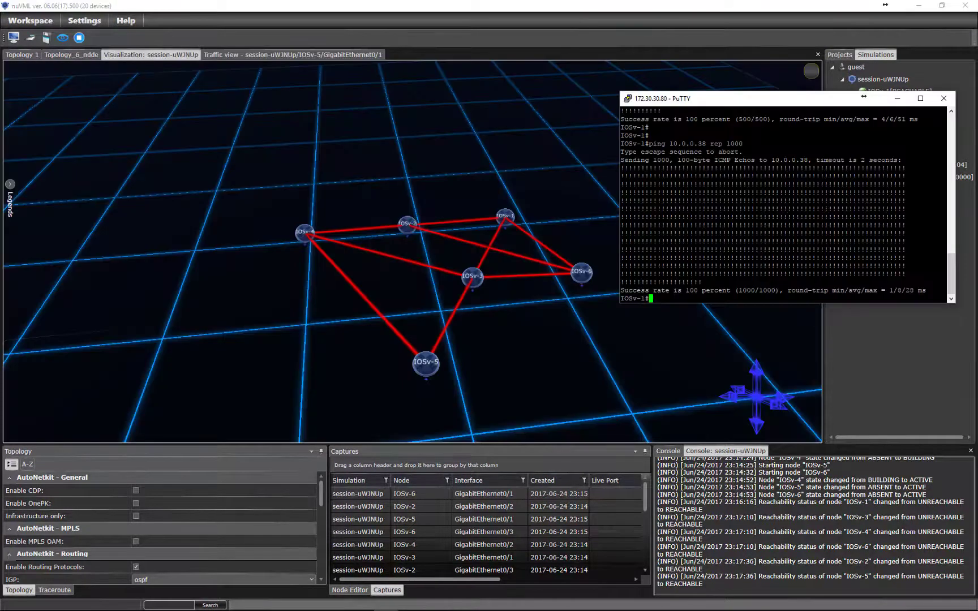
# Rerun the 1000-echo ping to 10.0.0.38 and view its ICMP packets in the IOSv-5 traffic.
pyautogui.press('Up')
pyautogui.press('Return')
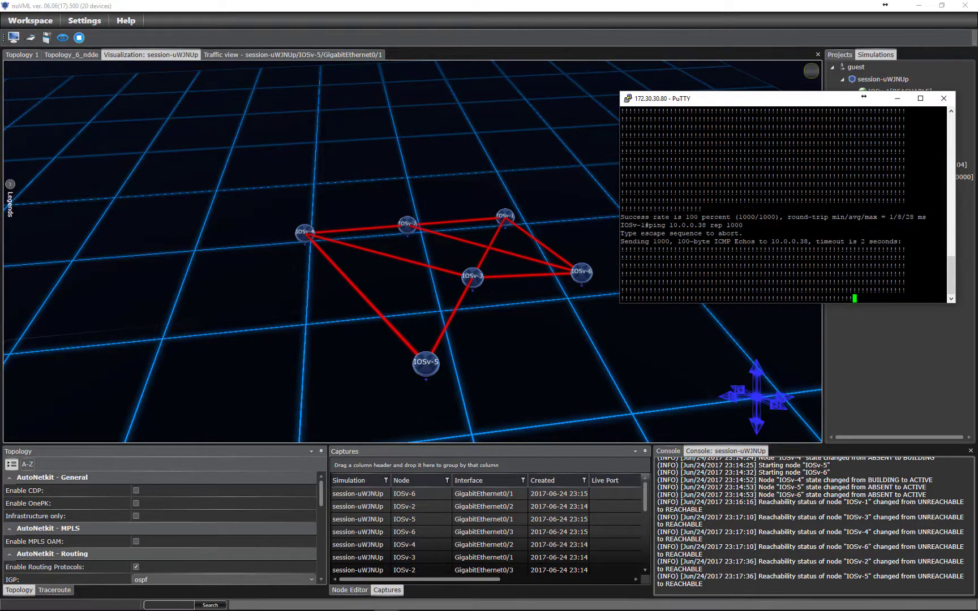
pyautogui.click(346, 55)
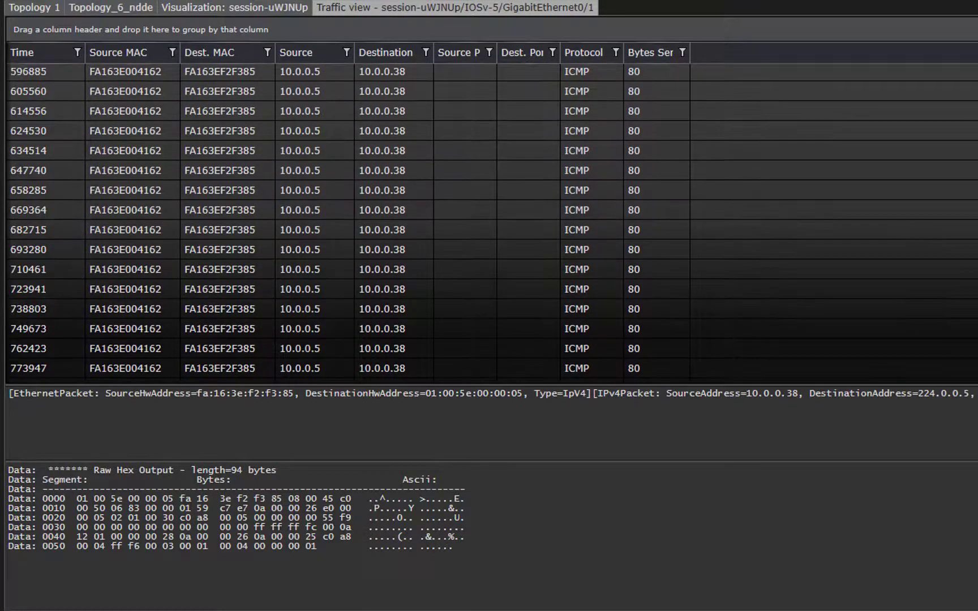
# Inspect an ICMP echo request in the IOSv-5 traffic table, then close the traffic view.
pyautogui.click(573, 228)
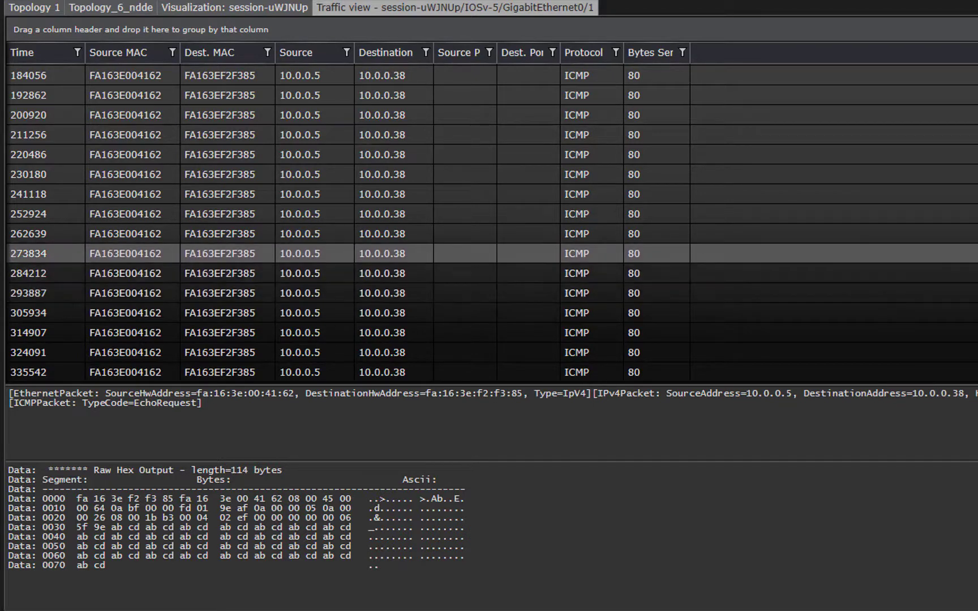
pyautogui.scroll(-10, 492, 224)
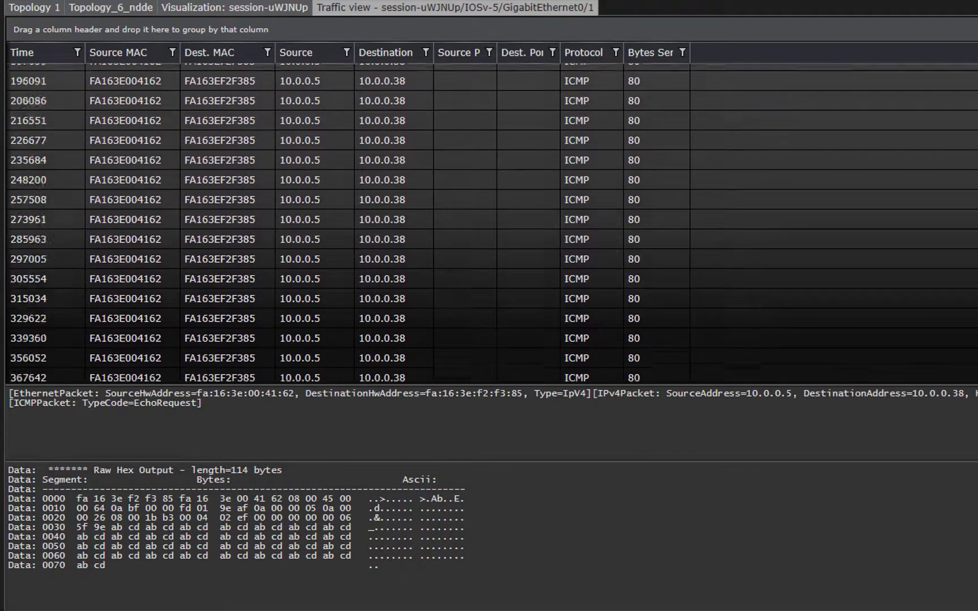
pyautogui.scroll(-15, 491, 223)
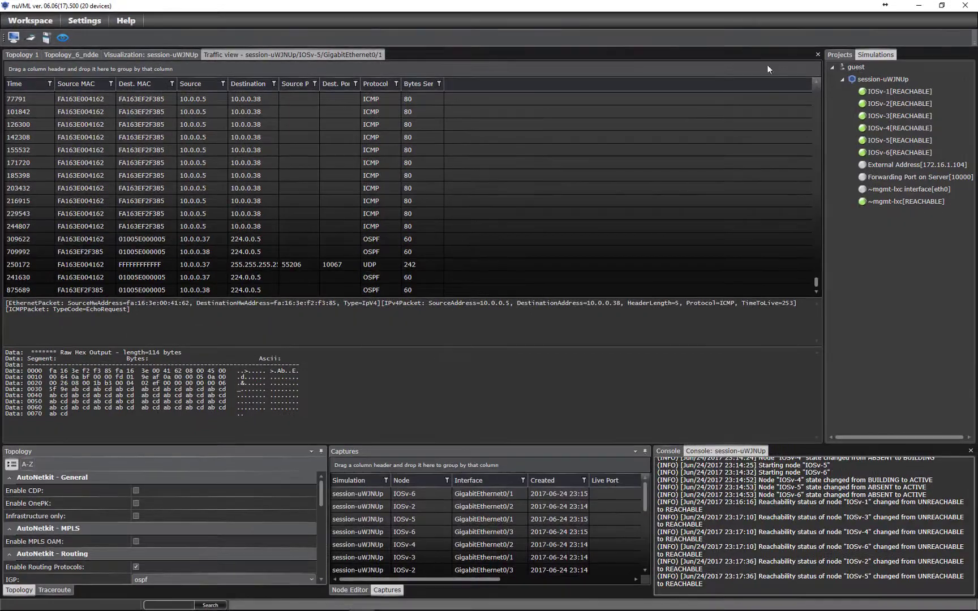
pyautogui.click(826, 53)
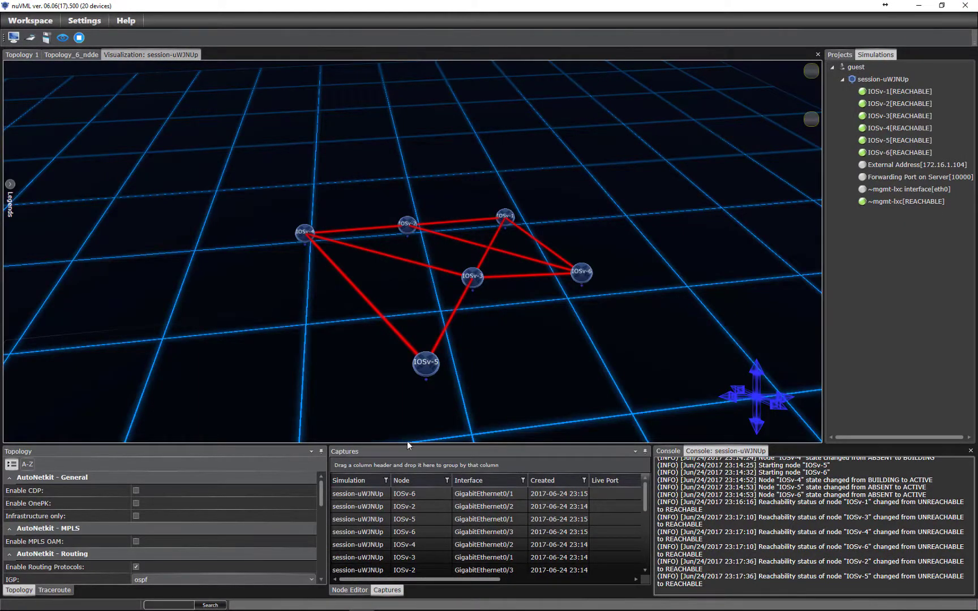
# Set the traceroute source to group and device IOSv-1, interface GigabitEthernet0/1.
pyautogui.click(56, 592)
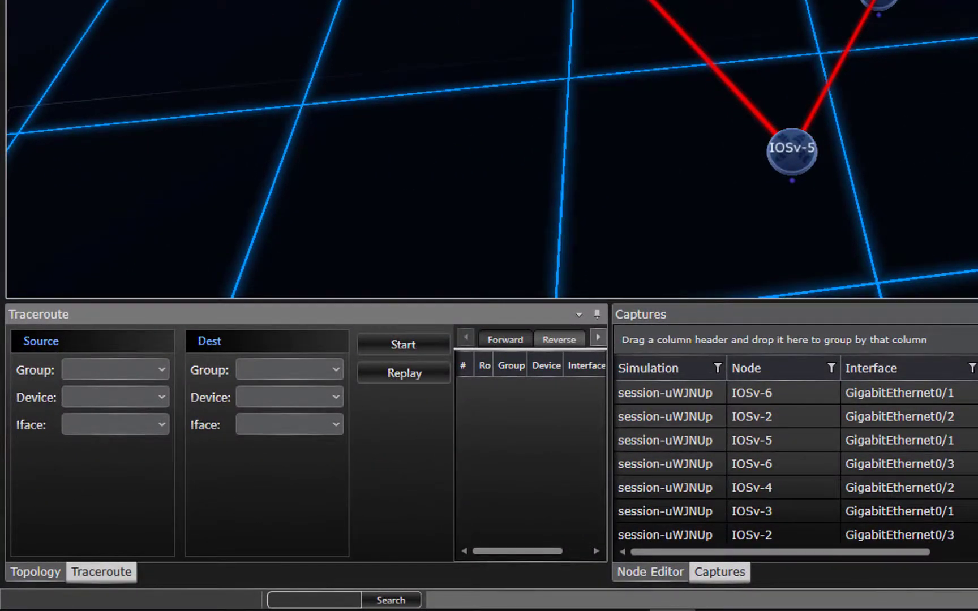
pyautogui.click(134, 369)
pyautogui.click(100, 394)
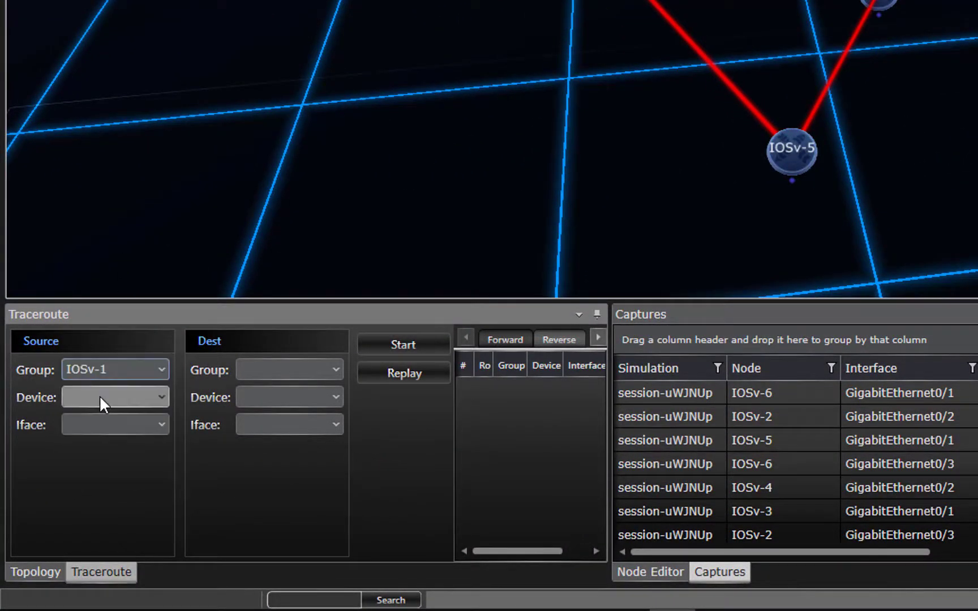
pyautogui.click(101, 396)
pyautogui.click(125, 418)
pyautogui.click(126, 424)
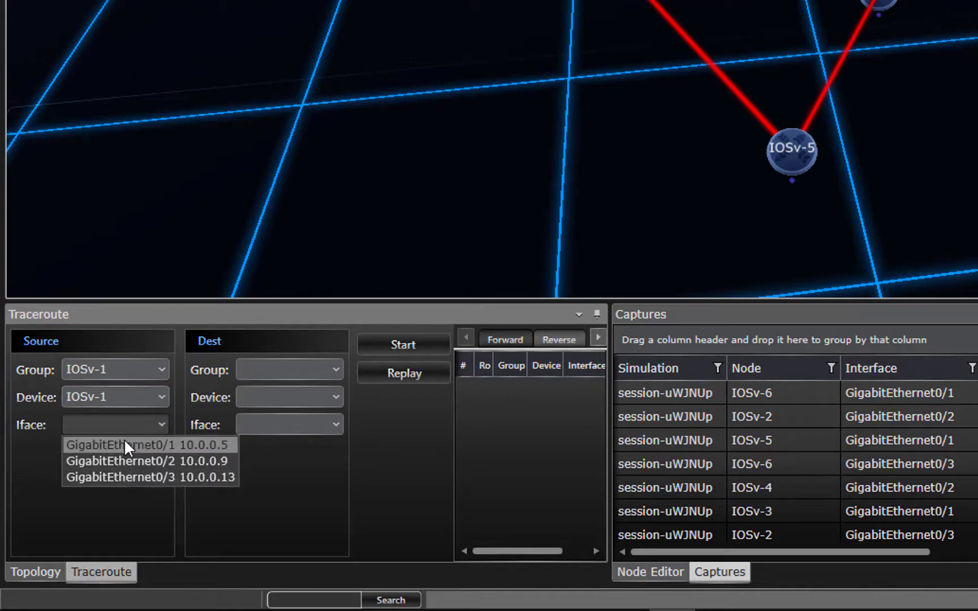
pyautogui.click(125, 444)
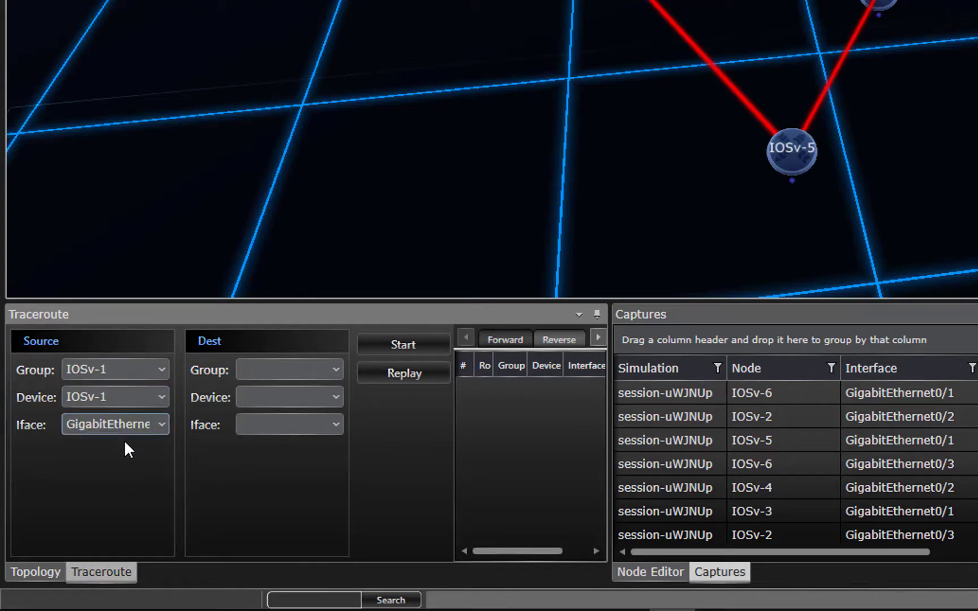
# Set the traceroute destination to IOSv-5 and one of its interfaces, then start it.
pyautogui.click(314, 369)
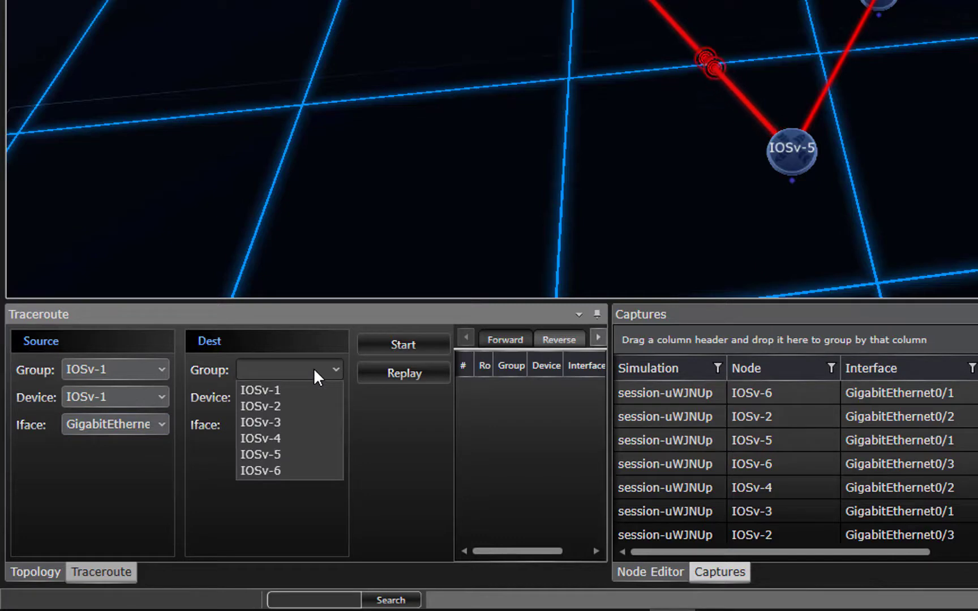
pyautogui.click(285, 454)
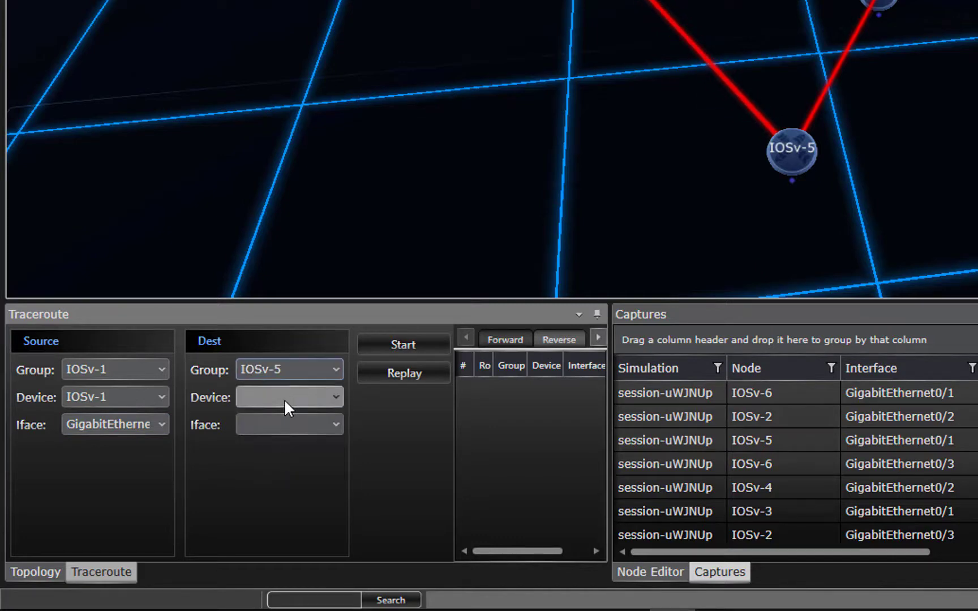
pyautogui.click(285, 399)
pyautogui.click(281, 481)
pyautogui.click(279, 424)
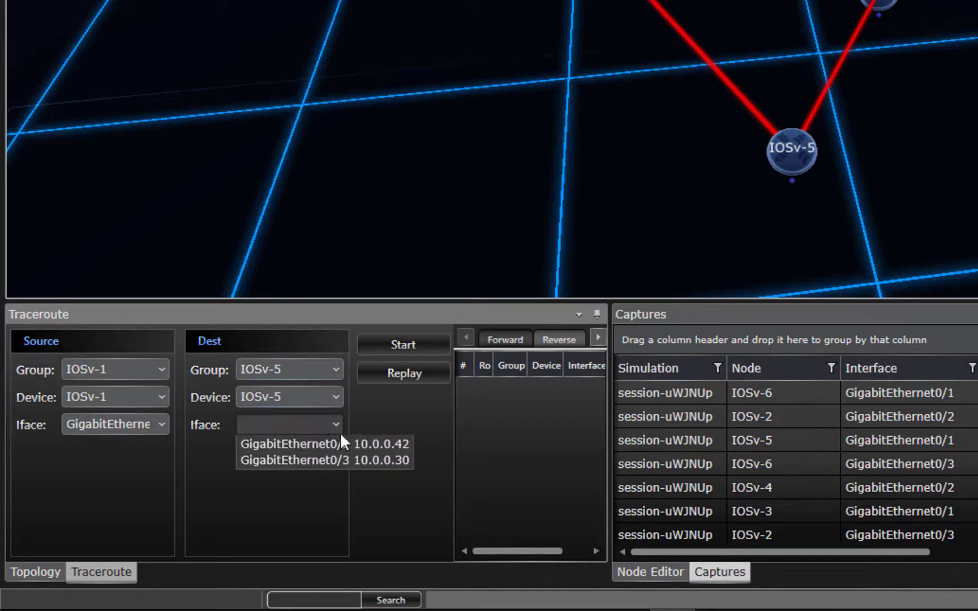
pyautogui.click(400, 444)
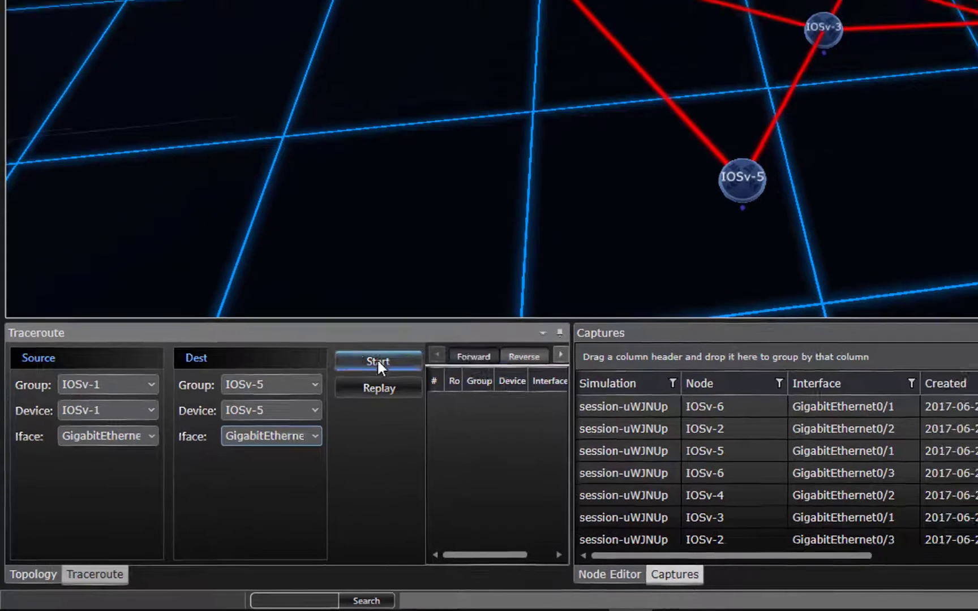
pyautogui.click(404, 345)
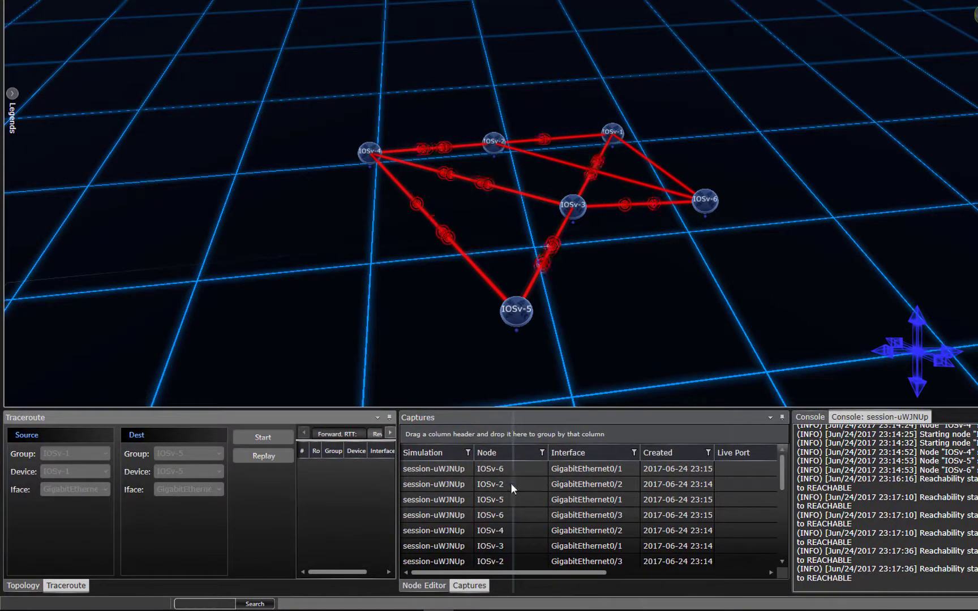
# Widen the traceroute results, check the IOSv-3 and IOSv-1 addresses, and select the IOSv-1–IOSv-2 link.
pyautogui.moveTo(511, 483); pyautogui.dragTo(512, 483)
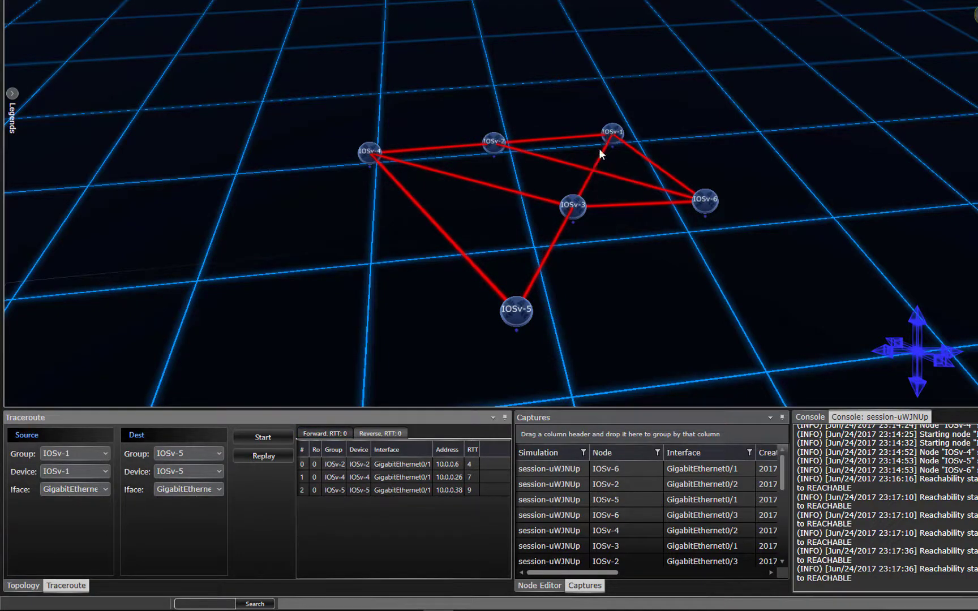
pyautogui.click(575, 209)
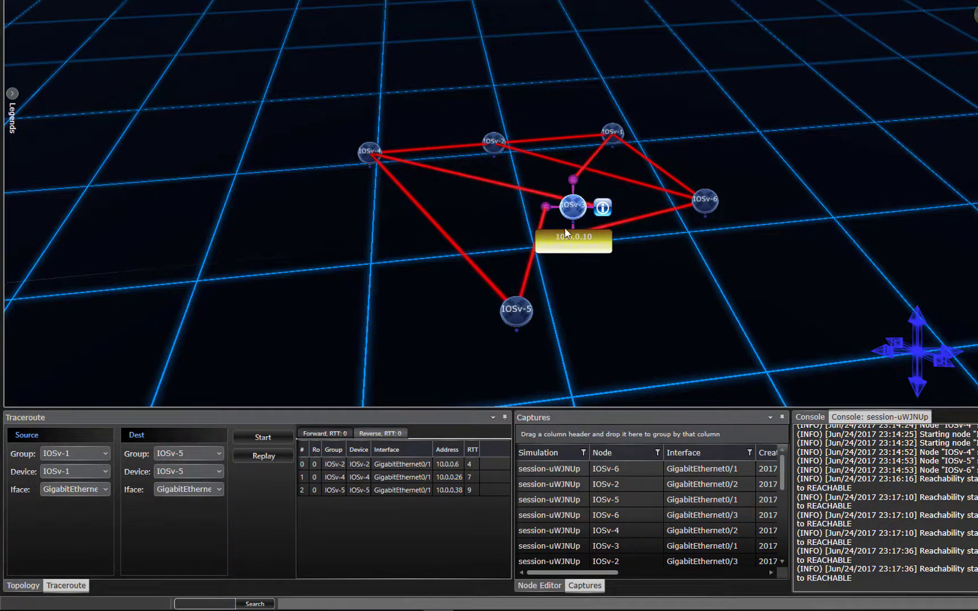
pyautogui.click(605, 135)
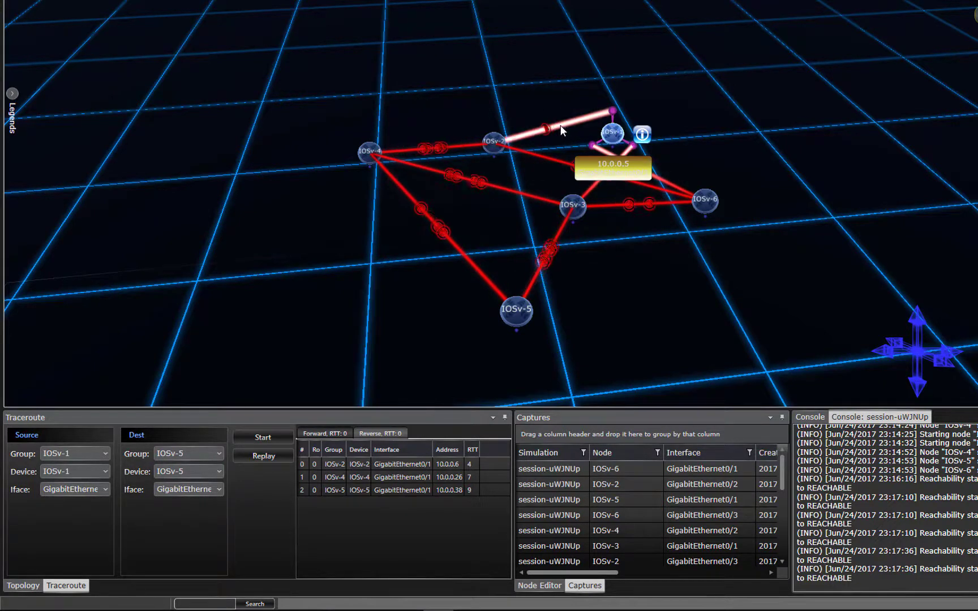
pyautogui.click(560, 125)
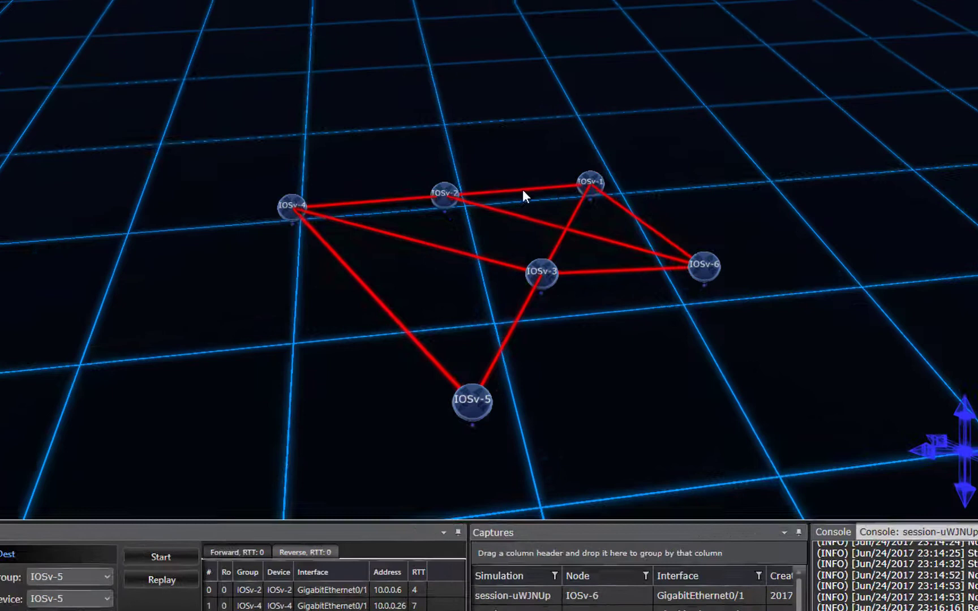
pyautogui.click(523, 191)
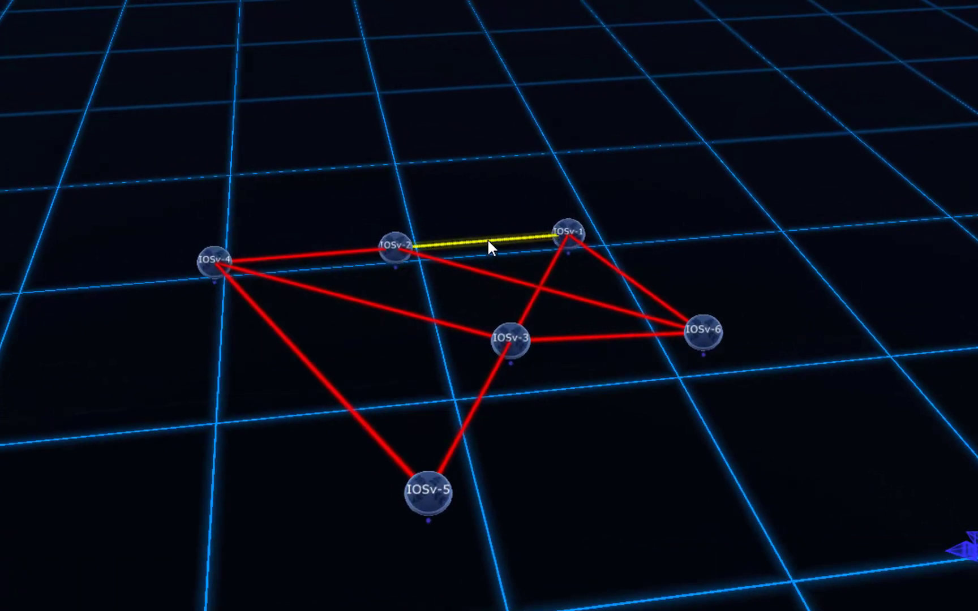
# Open Slice view for the IOSv-1–IOSv-2 link from its right-click menu.
pyautogui.moveTo(487, 239)
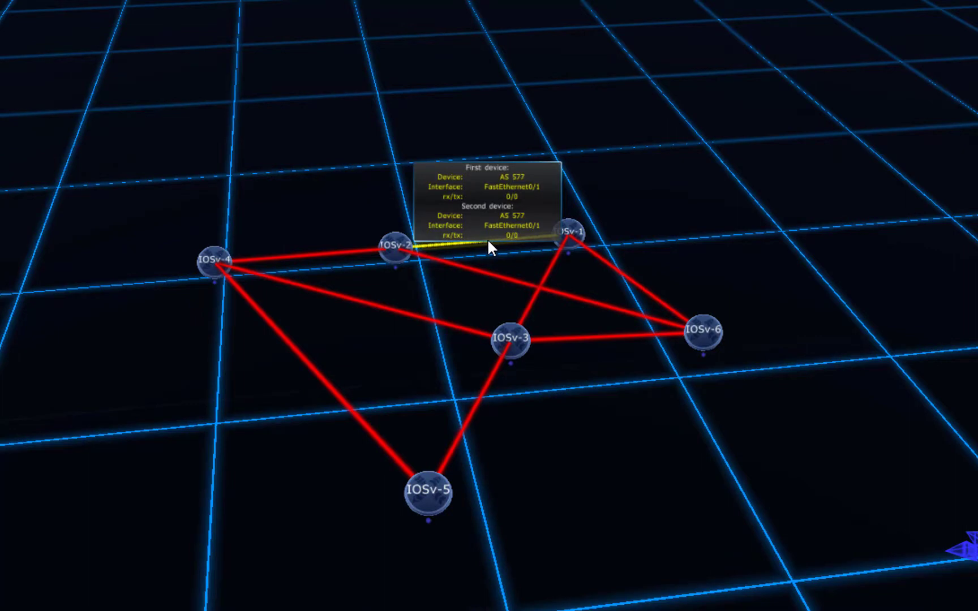
pyautogui.click(468, 242)
pyautogui.click(467, 243)
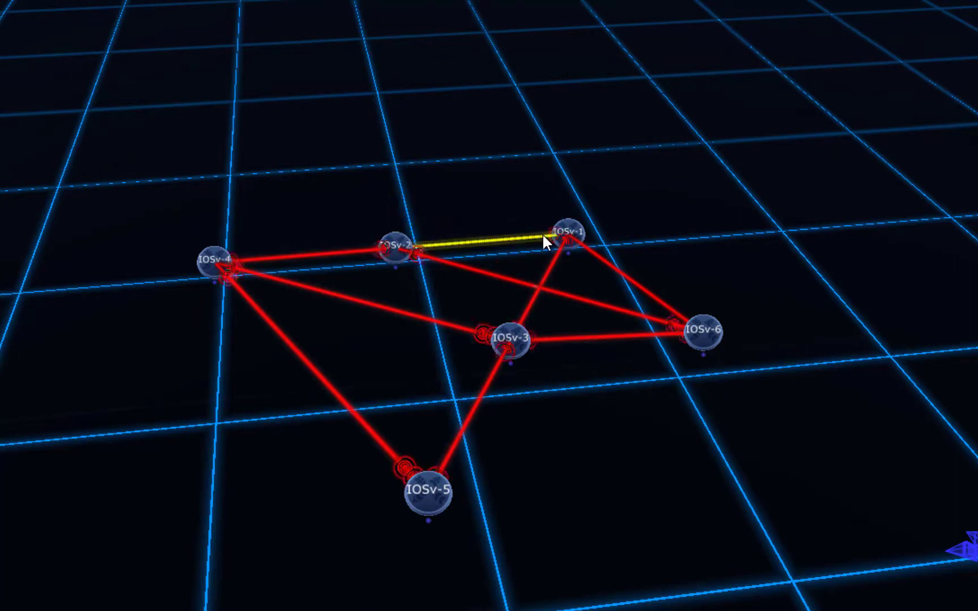
pyautogui.rightClick(534, 234)
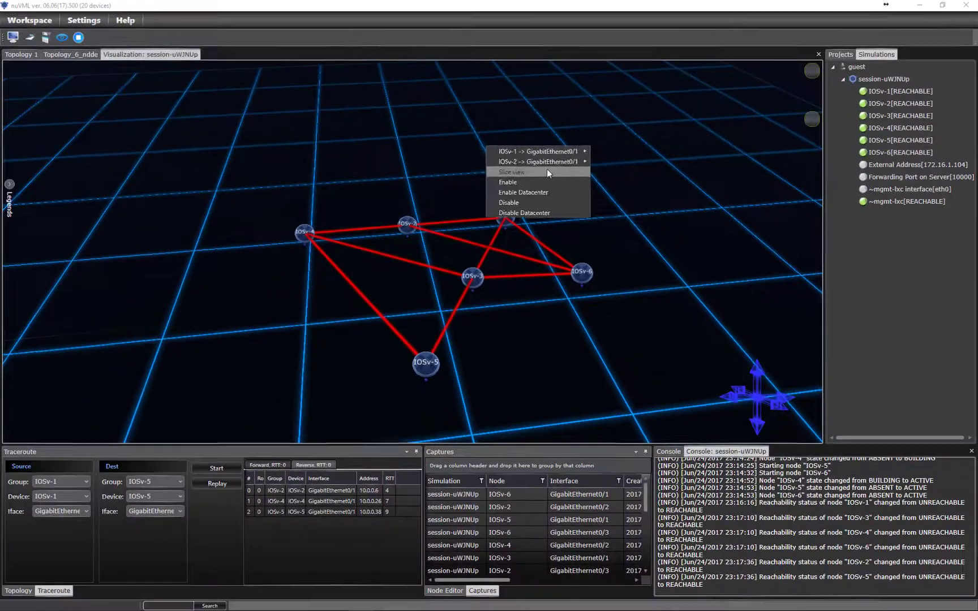
pyautogui.click(643, 155)
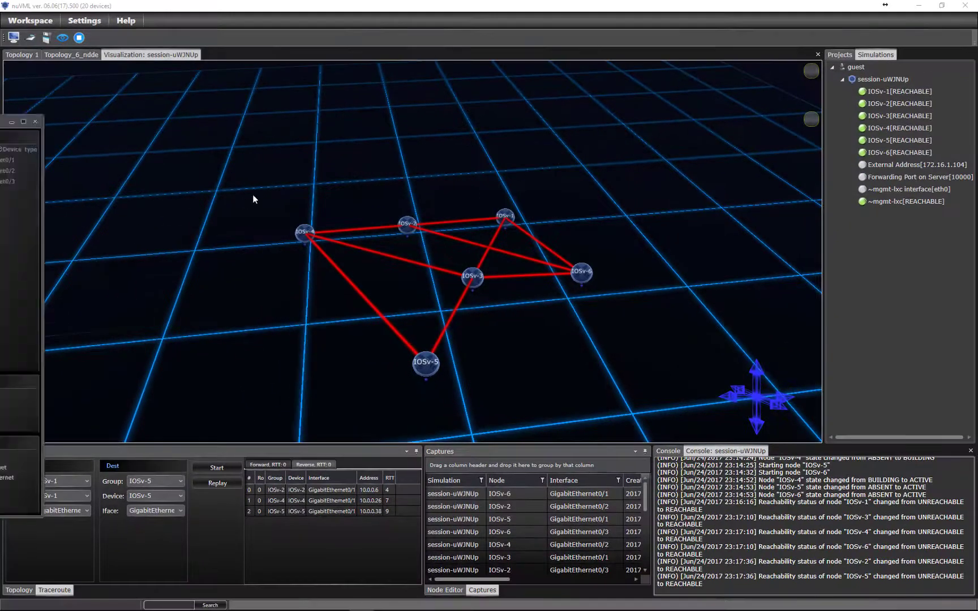
# Move the fiber slice window up and view IOSv-1's GigabitEthernet0/1 and 0/3 details.
pyautogui.moveTo(433, 169); pyautogui.dragTo(446, 94)
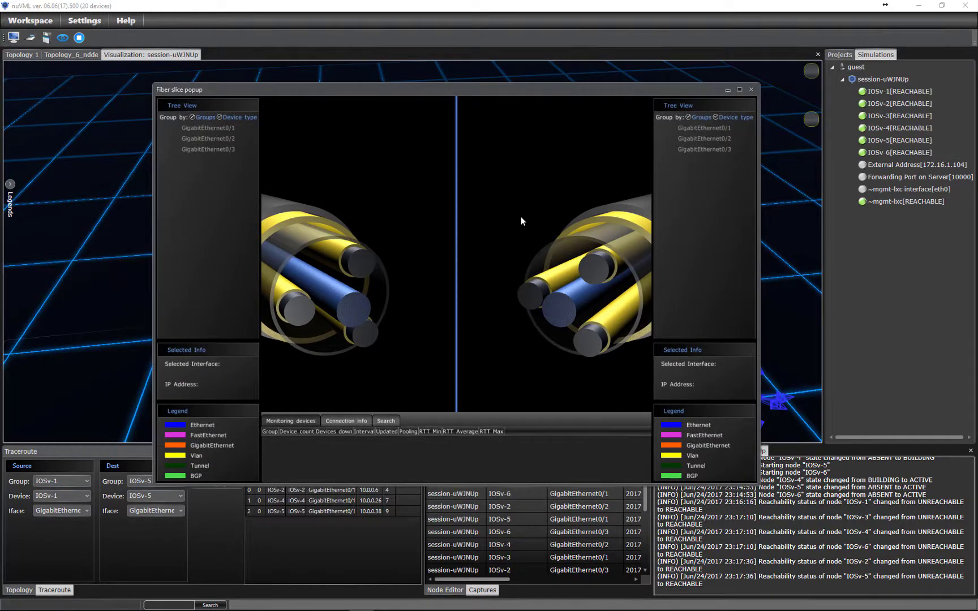
pyautogui.click(362, 262)
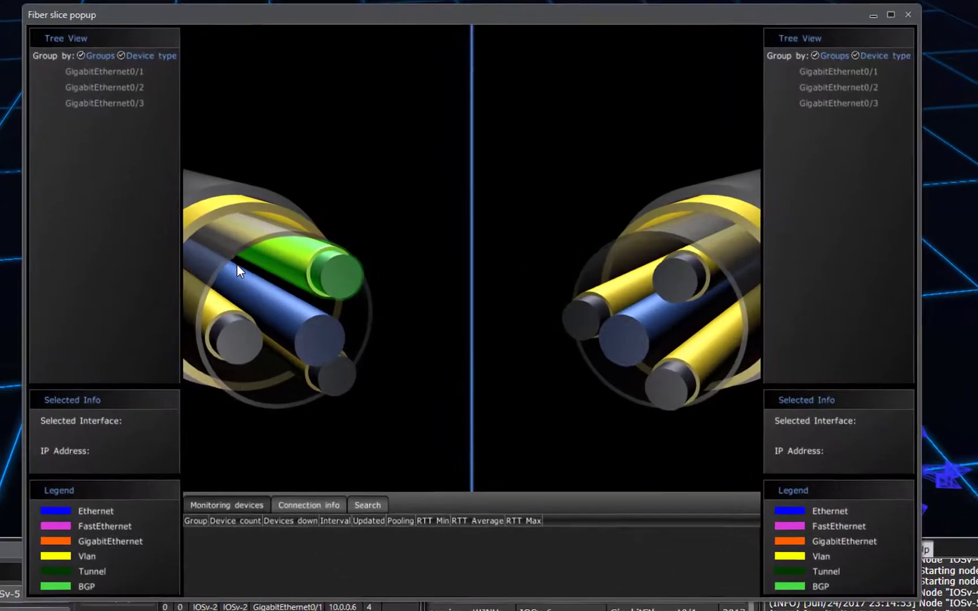
pyautogui.moveTo(105, 67)
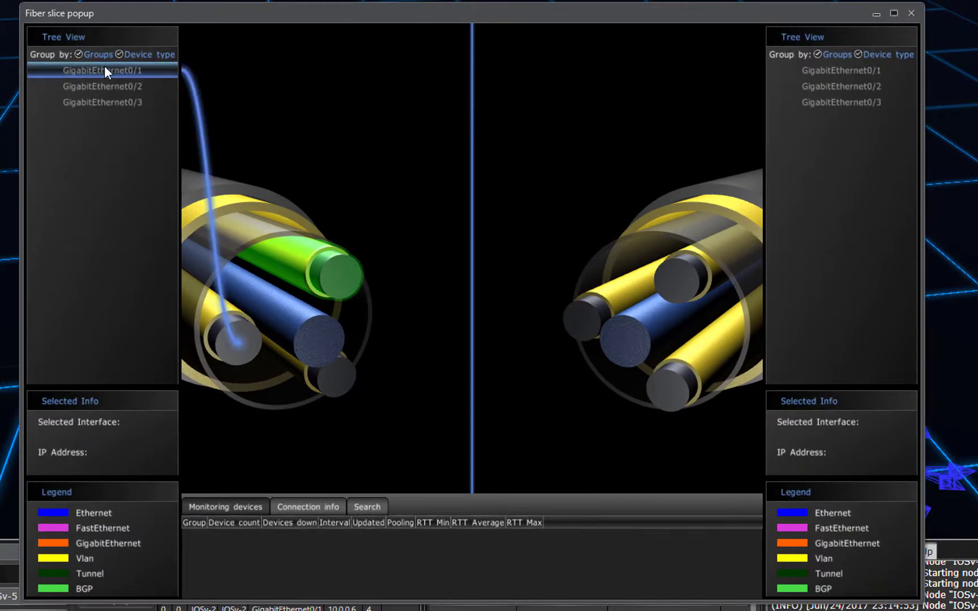
pyautogui.click(104, 67)
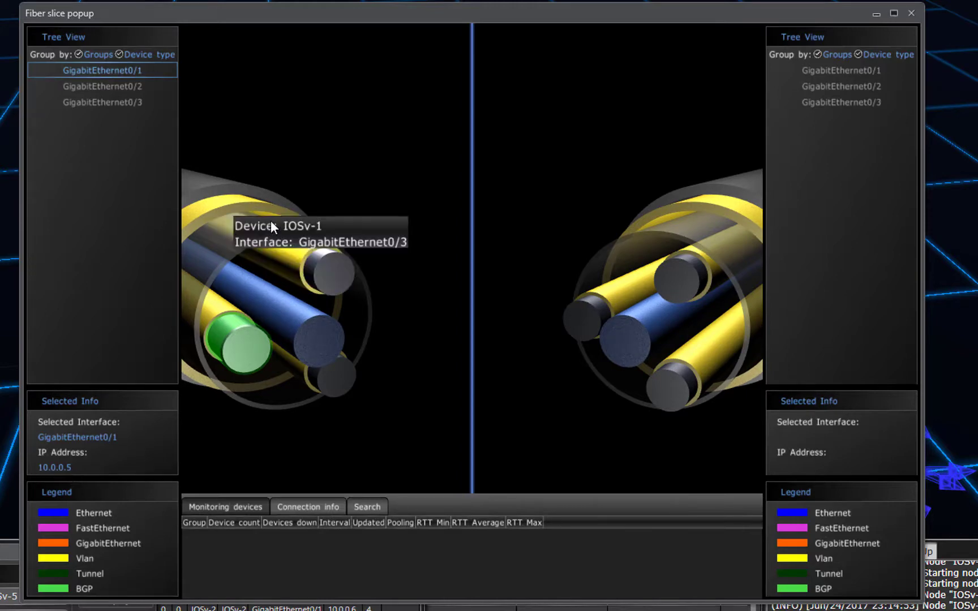
pyautogui.moveTo(102, 73)
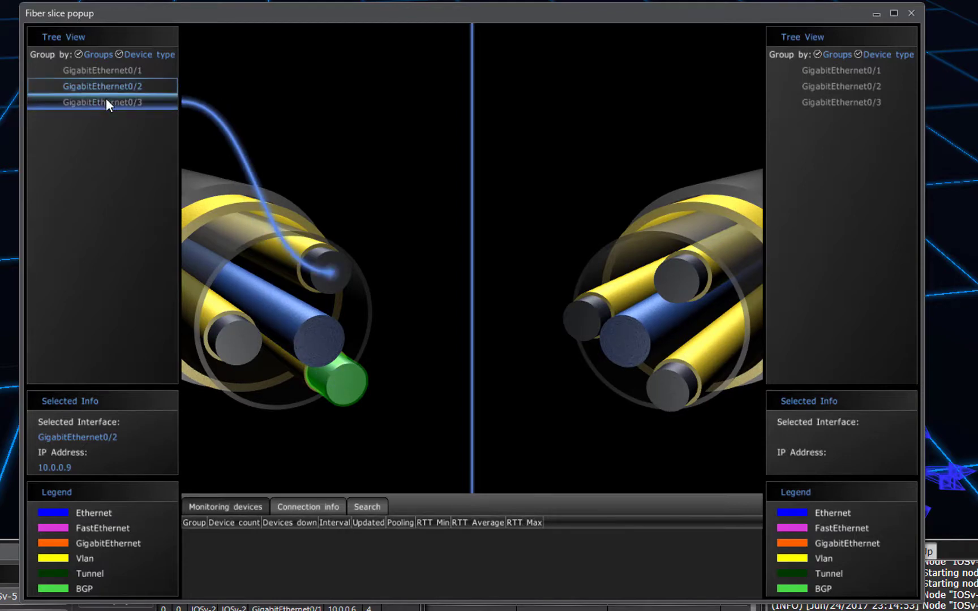
pyautogui.click(107, 99)
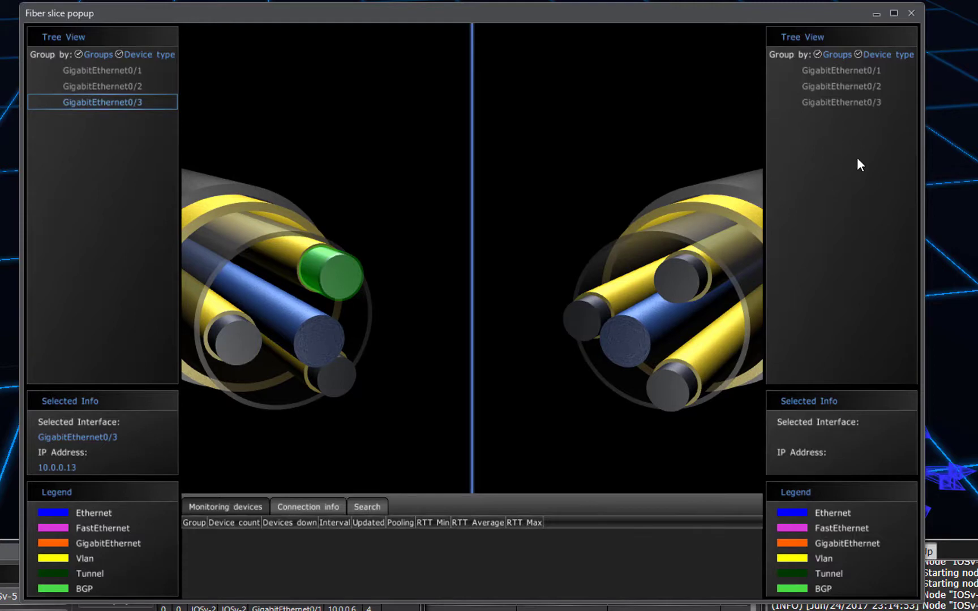
# Check the far-end GigabitEthernet0/1, 0/2 and 0/3 details, then close the fiber slice view.
pyautogui.click(846, 69)
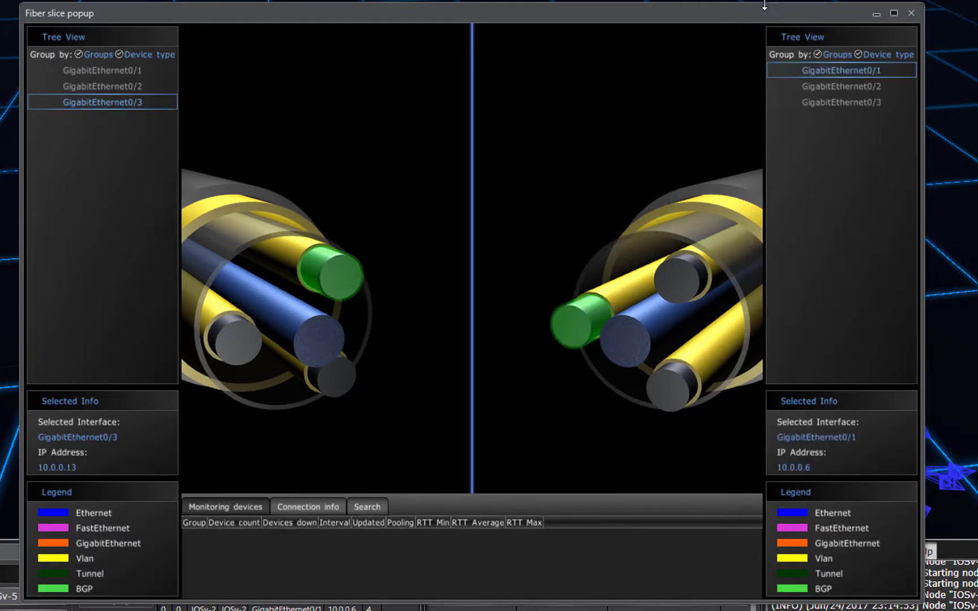
pyautogui.moveTo(428, 13); pyautogui.dragTo(423, 50)
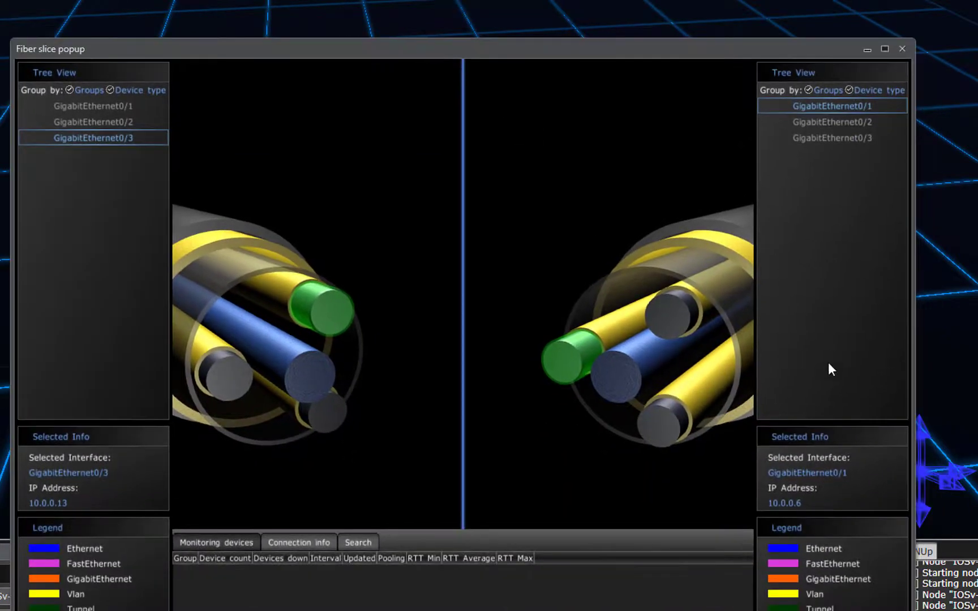
pyautogui.click(853, 125)
pyautogui.click(852, 133)
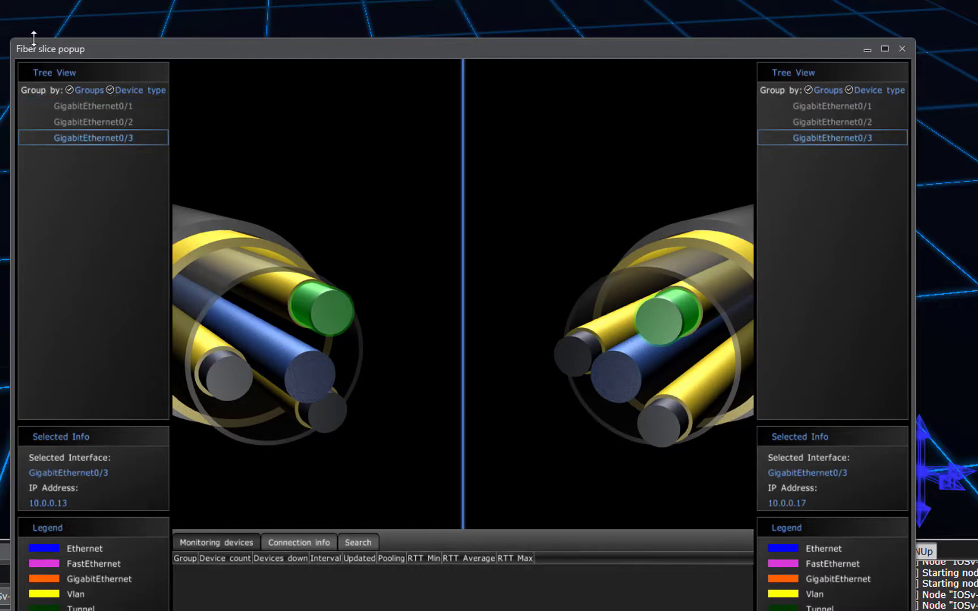
pyautogui.click(903, 48)
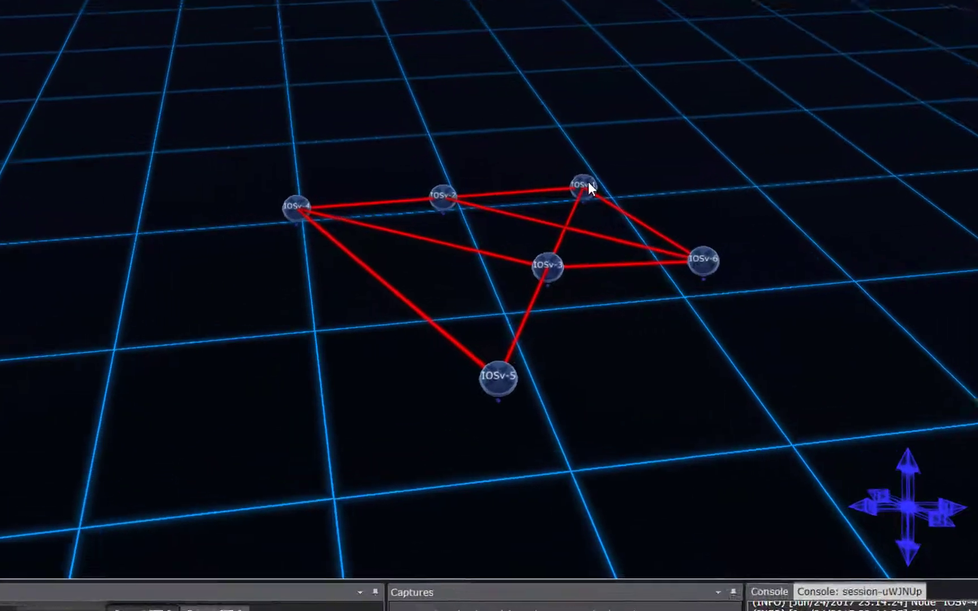
pyautogui.moveTo(551, 191)
pyautogui.rightClick(598, 182)
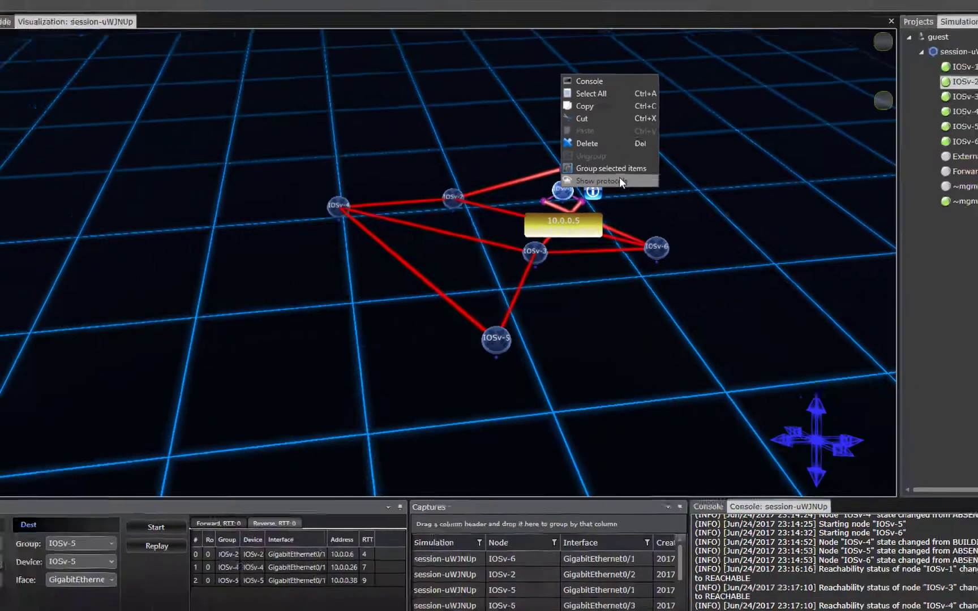
pyautogui.click(674, 170)
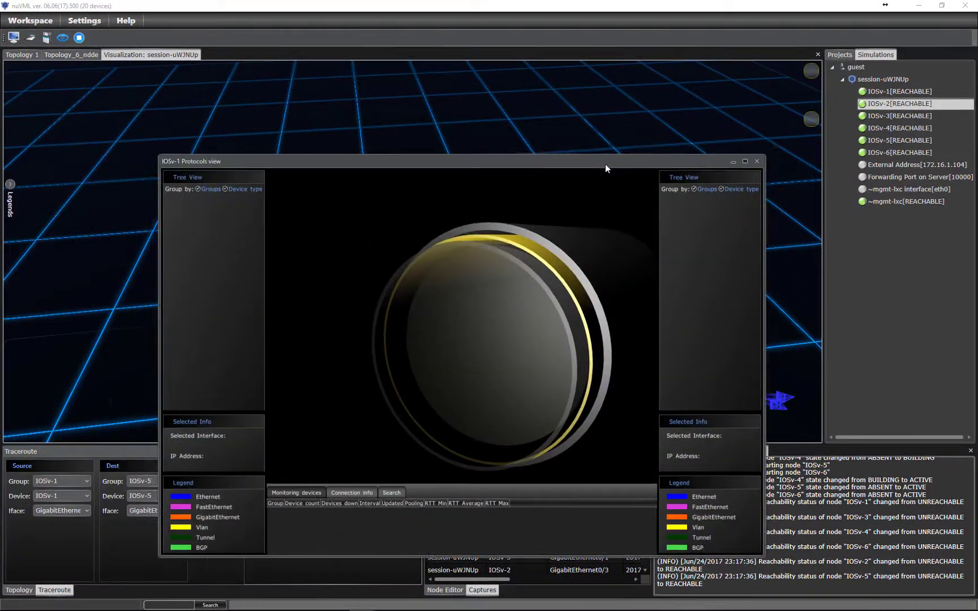
pyautogui.moveTo(473, 371); pyautogui.dragTo(435, 395)
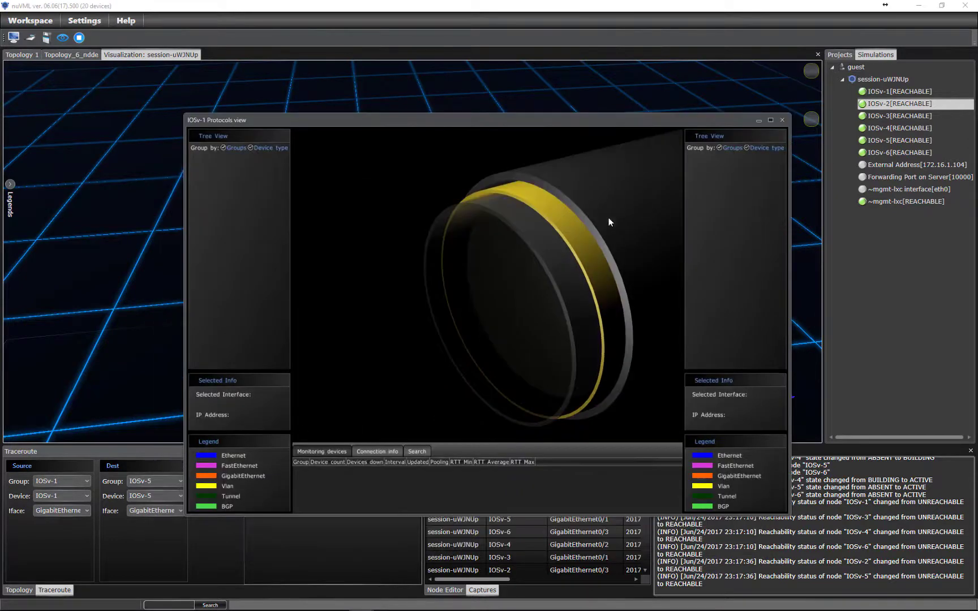
pyautogui.moveTo(608, 217); pyautogui.dragTo(487, 324)
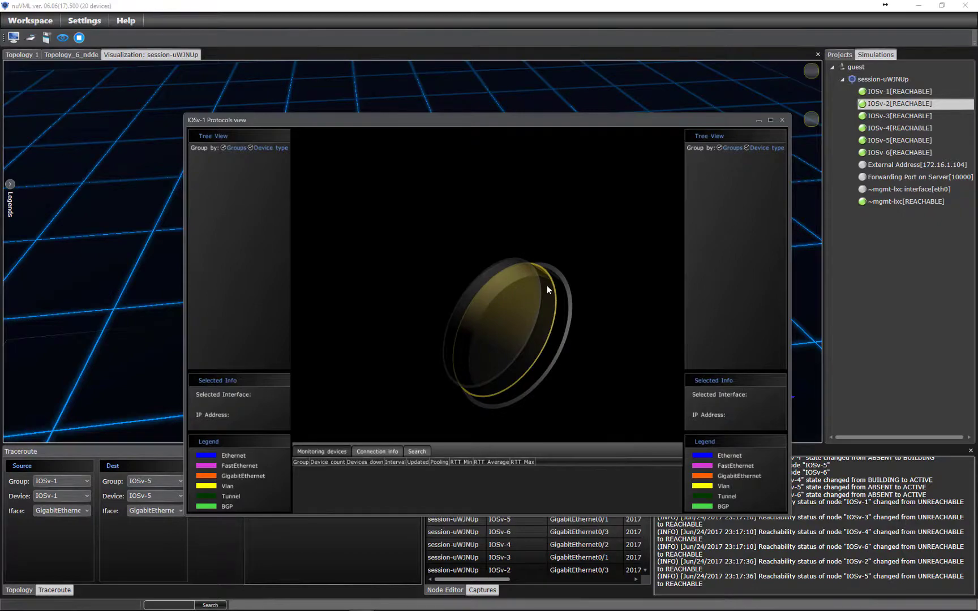
pyautogui.press('Escape')
pyautogui.moveTo(583, 307); pyautogui.dragTo(517, 317)
pyautogui.moveTo(559, 283)
pyautogui.mouseDown()
pyautogui.moveTo(564, 270)
pyautogui.moveTo(551, 286)
pyautogui.mouseUp()
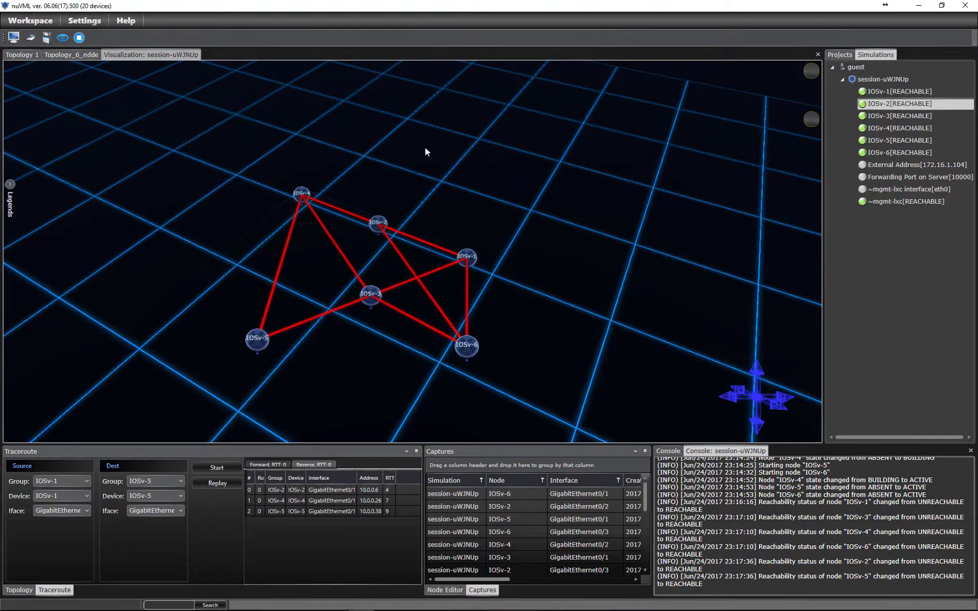
# Choose Stop Simulation for session-uWJNUp from its Simulations panel context menu.
pyautogui.click(49, 20)
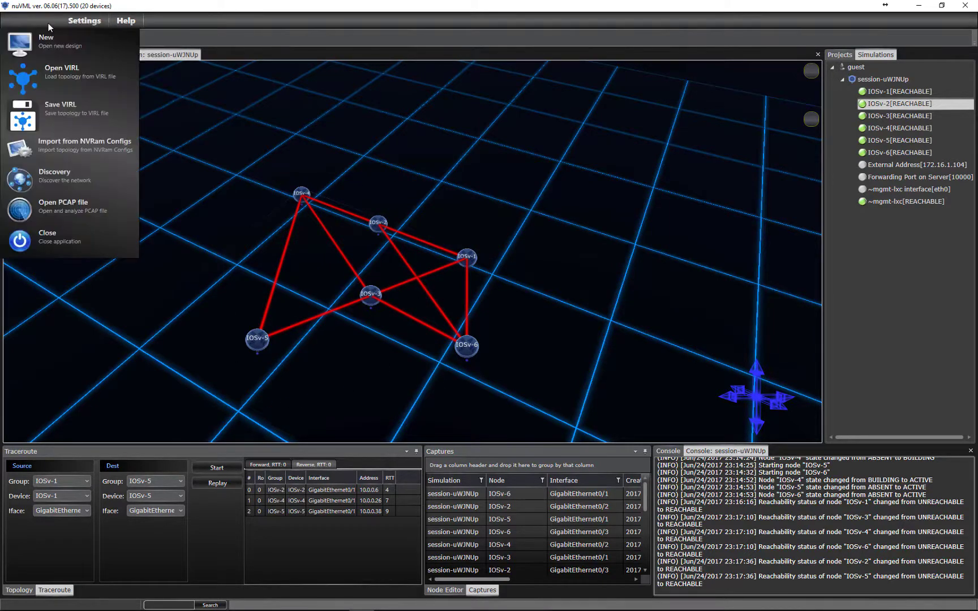
pyautogui.click(71, 117)
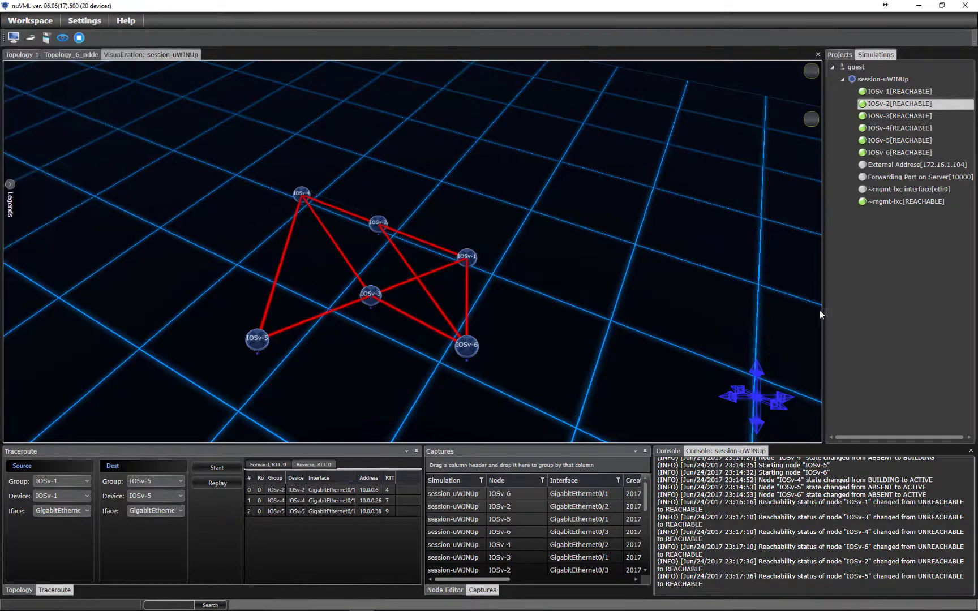
pyautogui.click(886, 81)
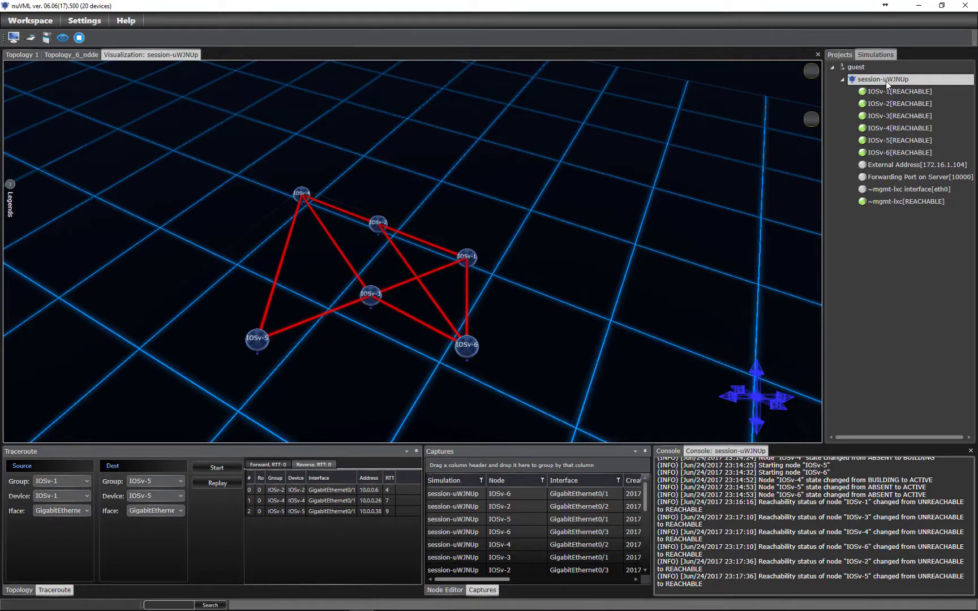
pyautogui.rightClick(886, 81)
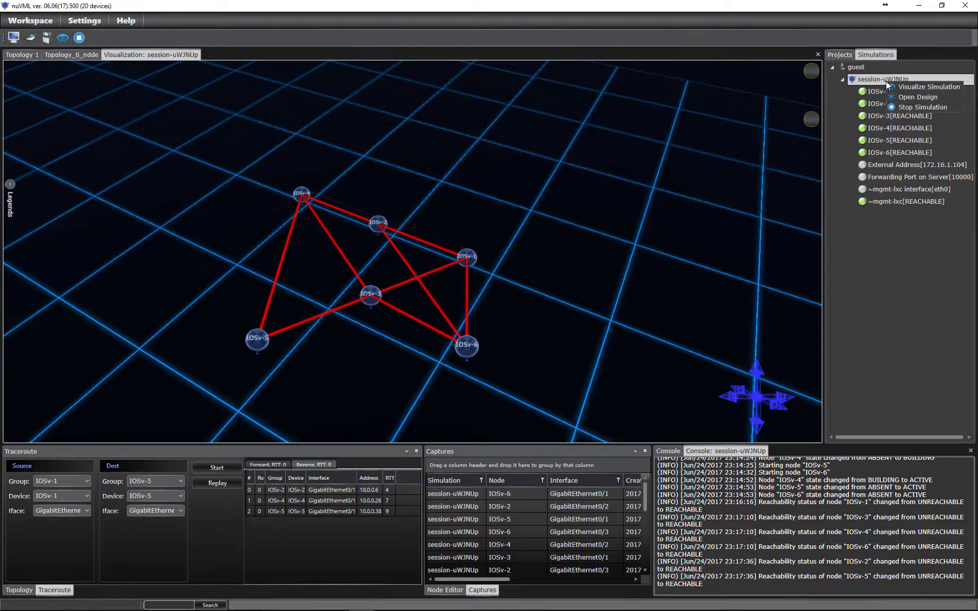
pyautogui.click(938, 107)
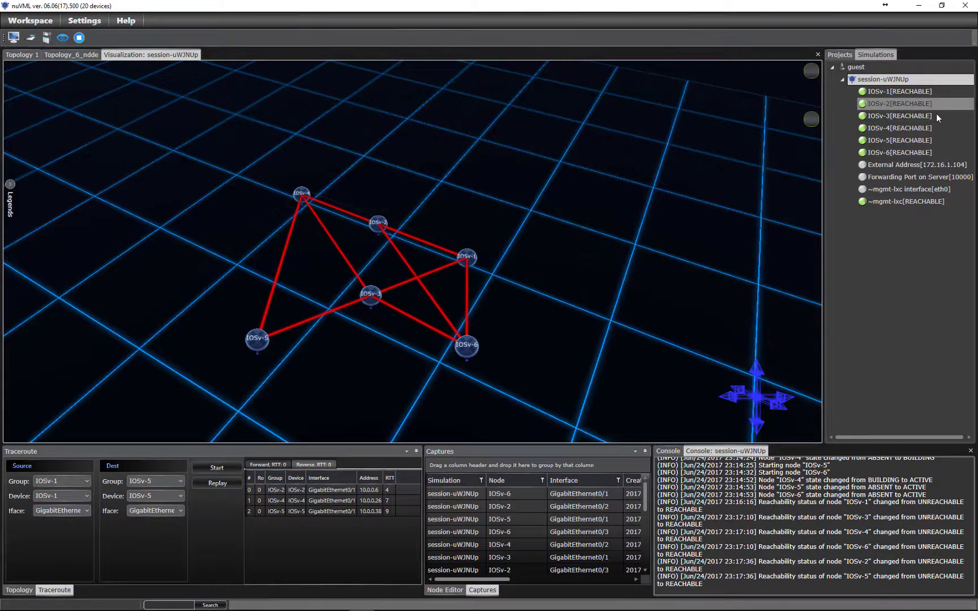